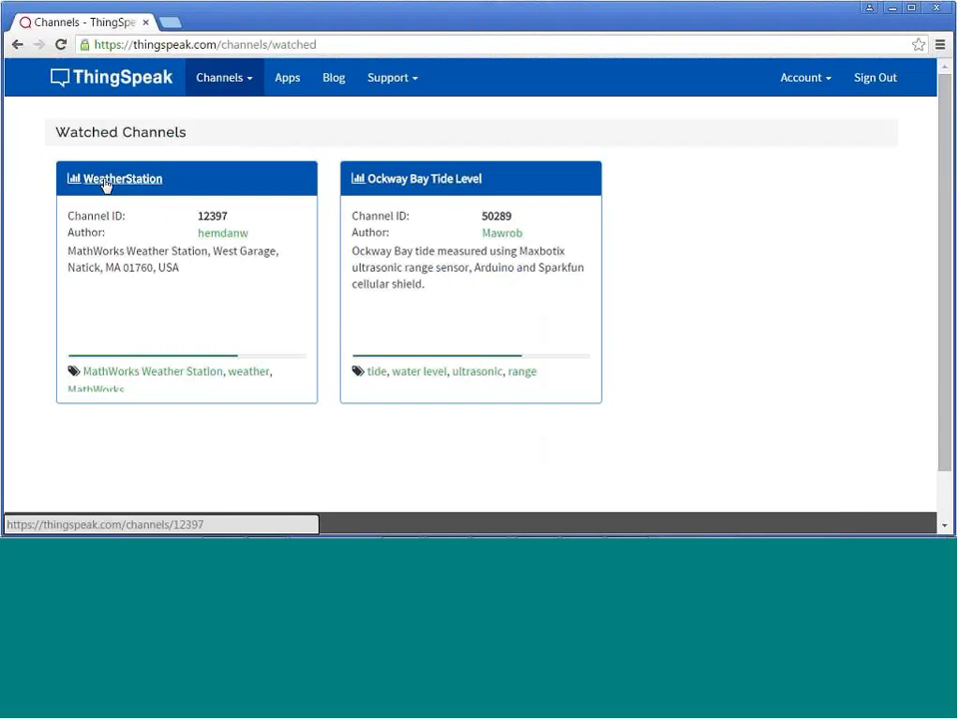
# - Open the WeatherStation channel and examine its location map and the charts for Fields 1 through 8
pyautogui.click(105, 183)
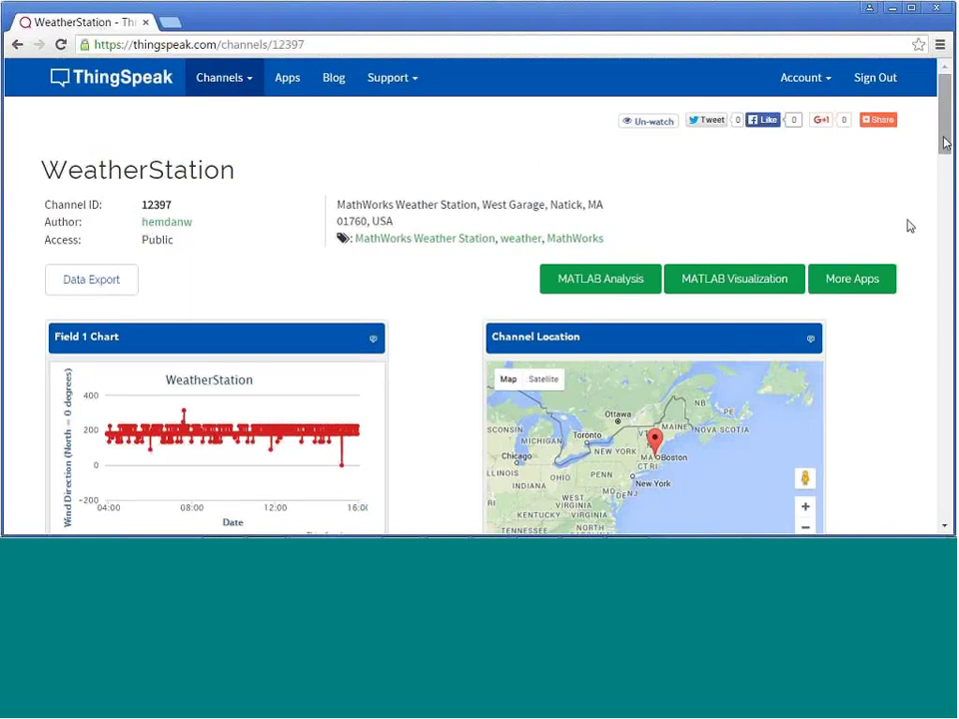
pyautogui.scroll(-3, 944, 142)
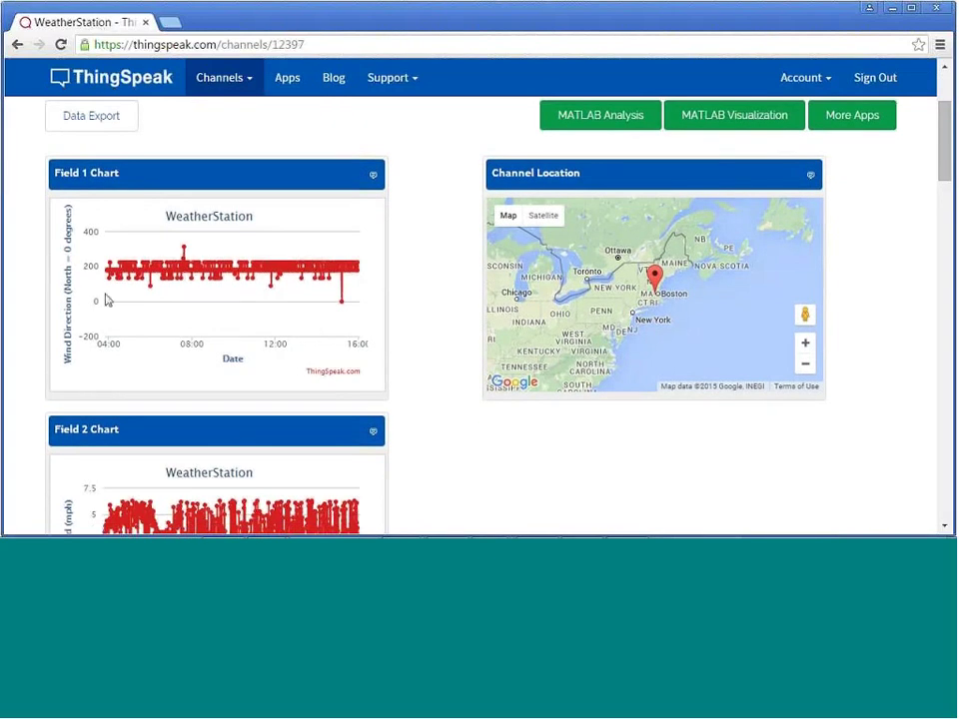
pyautogui.moveTo(120, 285)
pyautogui.scroll(-3, 421, 289)
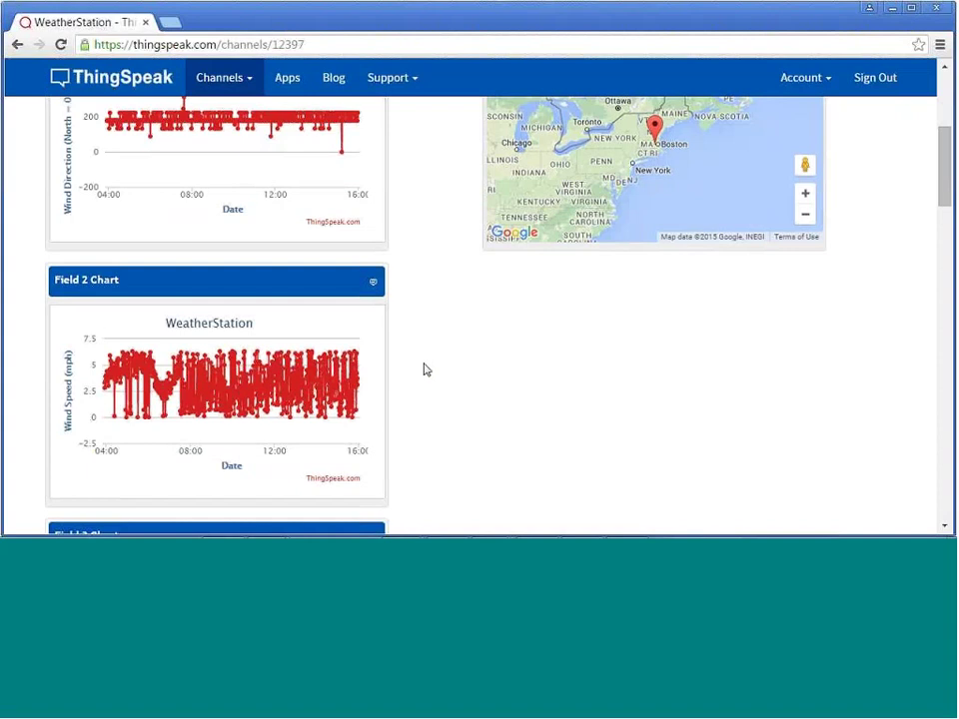
pyautogui.scroll(-3, 424, 370)
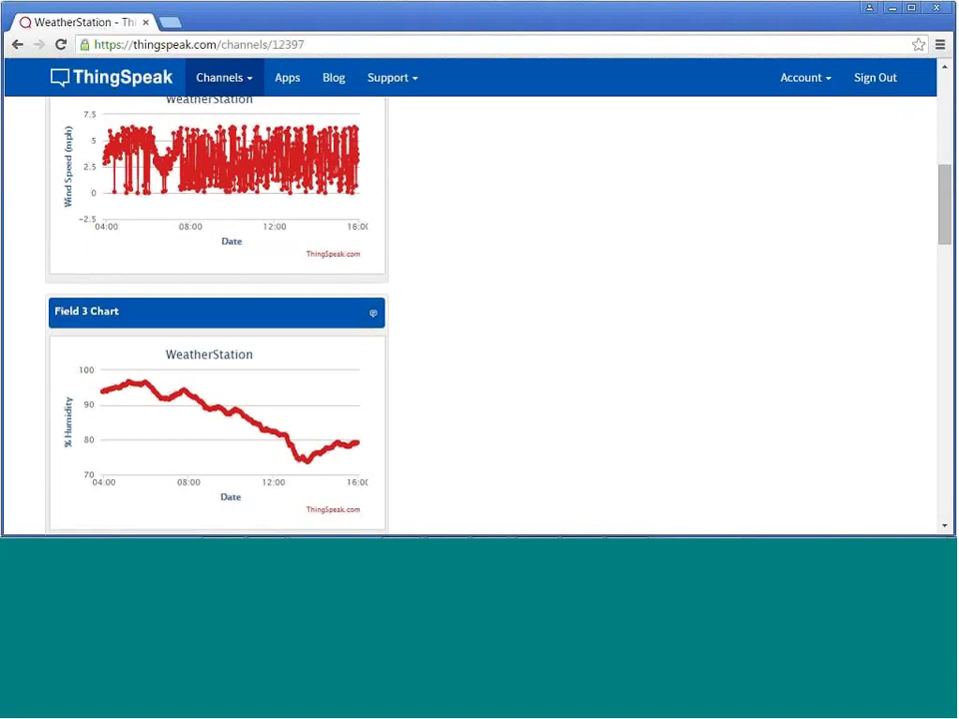
pyautogui.scroll(-3, 436, 397)
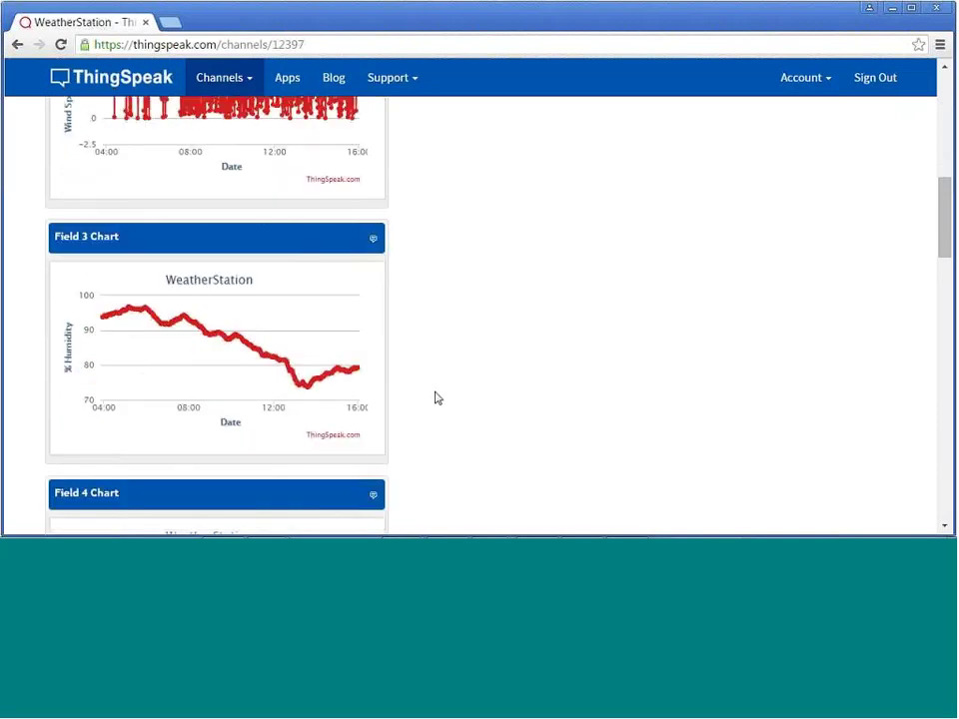
pyautogui.scroll(-1, 435, 398)
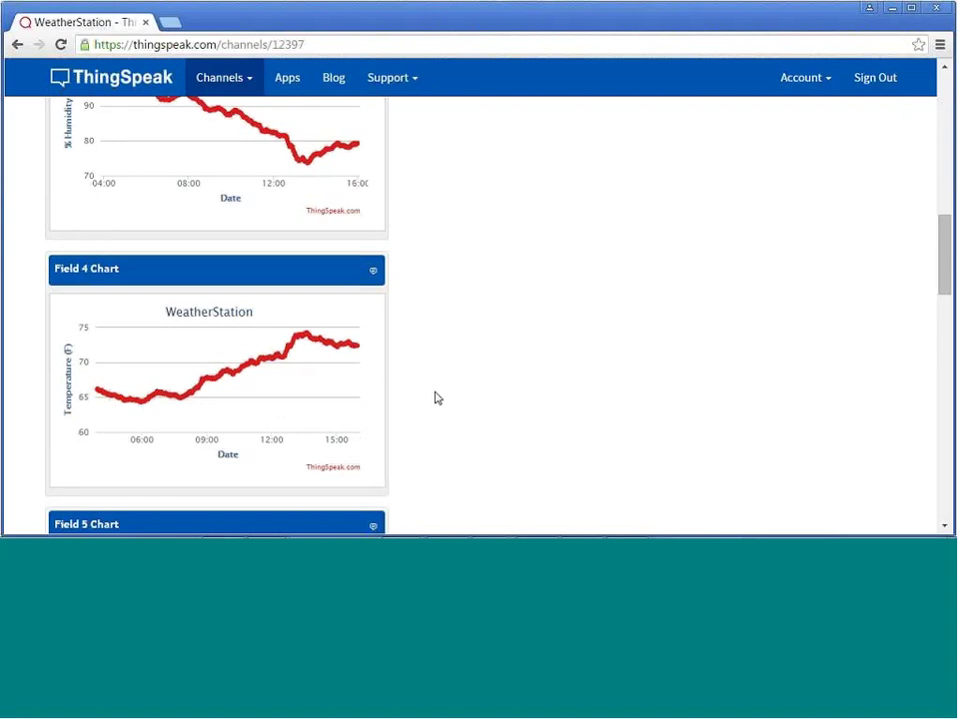
pyautogui.scroll(-3, 435, 398)
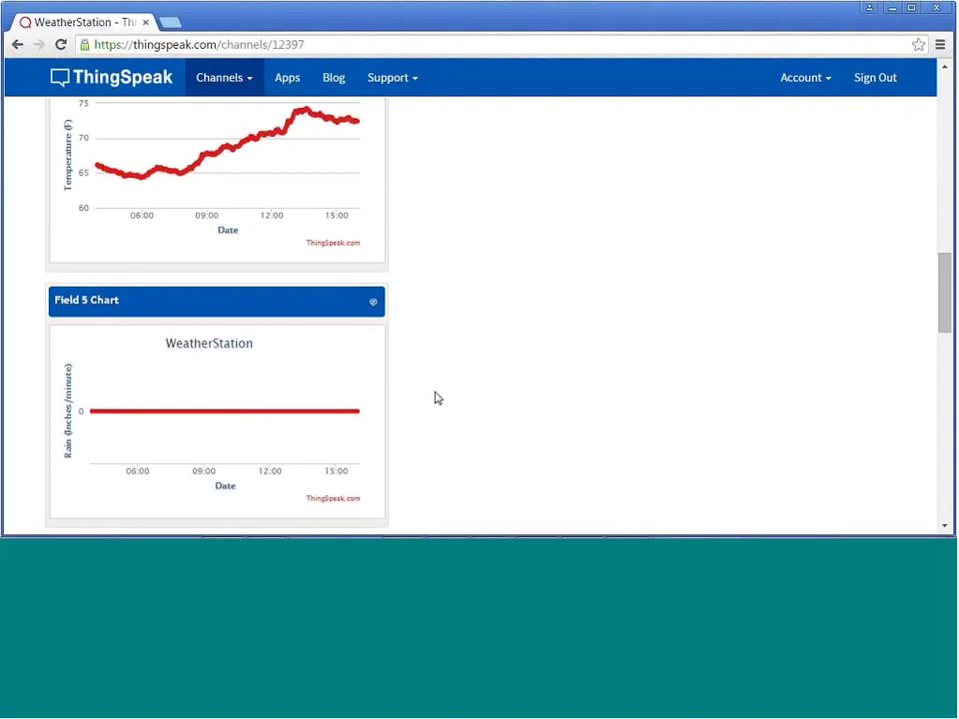
pyautogui.scroll(-3, 435, 398)
pyautogui.scroll(-1, 435, 398)
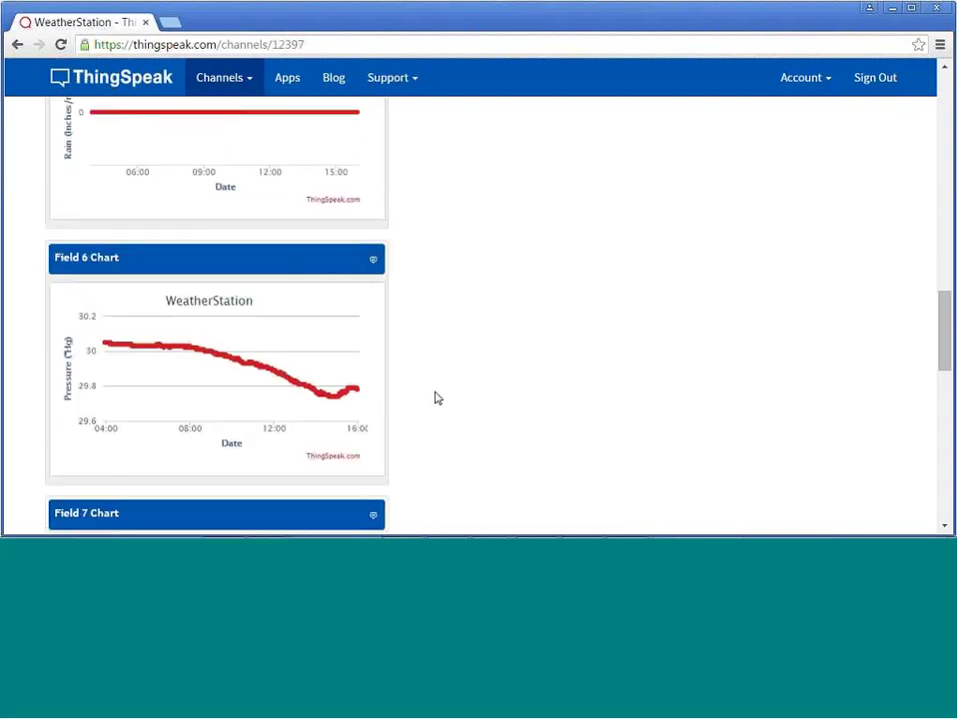
pyautogui.scroll(-3, 436, 398)
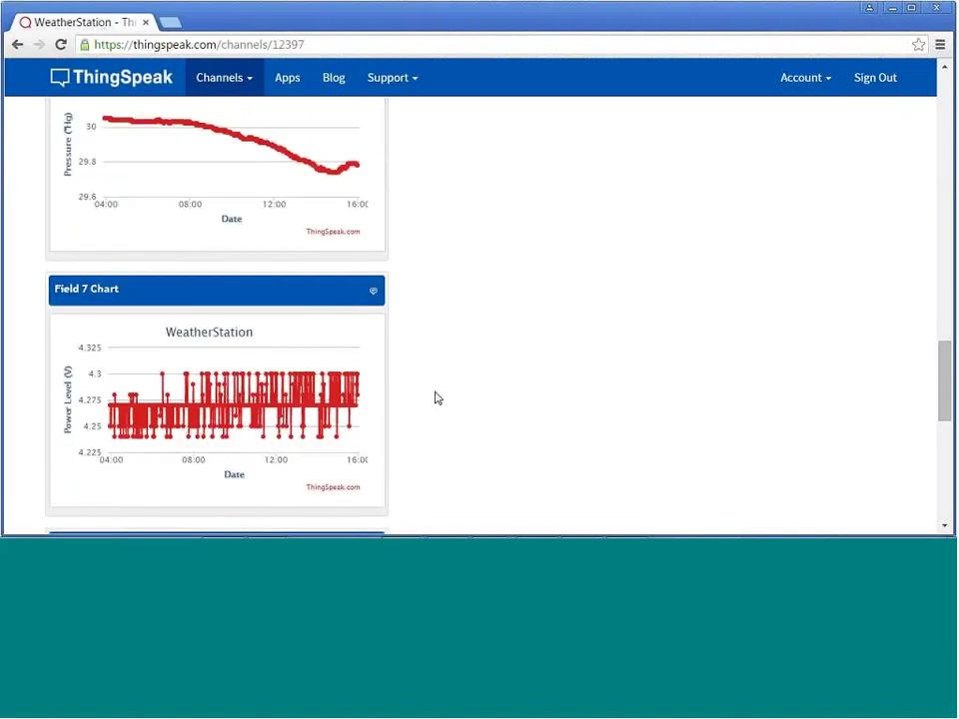
pyautogui.scroll(-3, 435, 397)
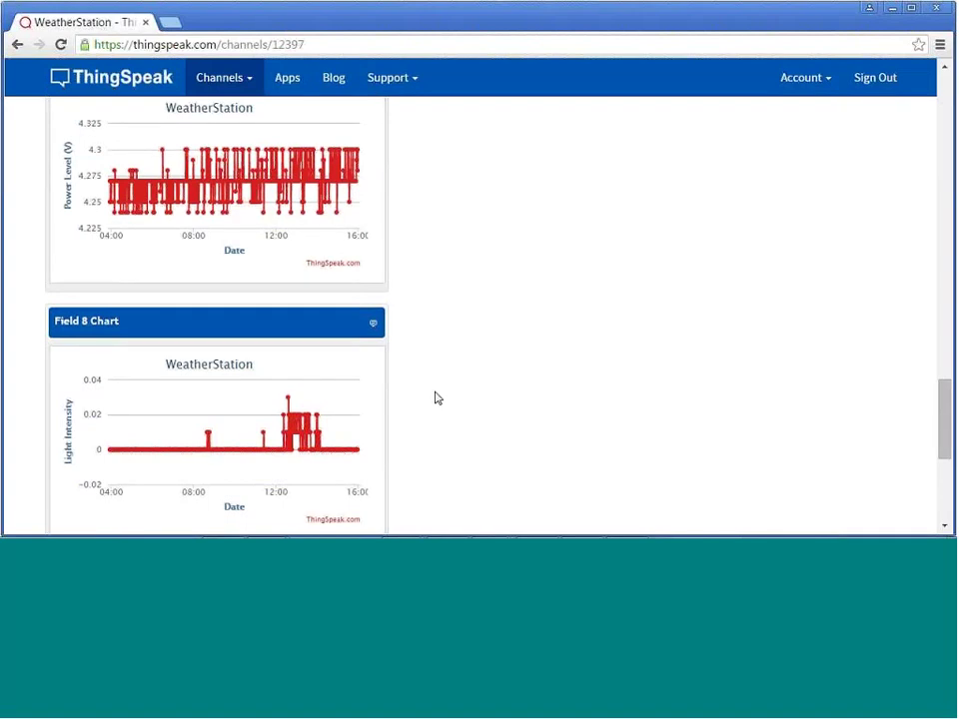
pyautogui.scroll(10, 436, 397)
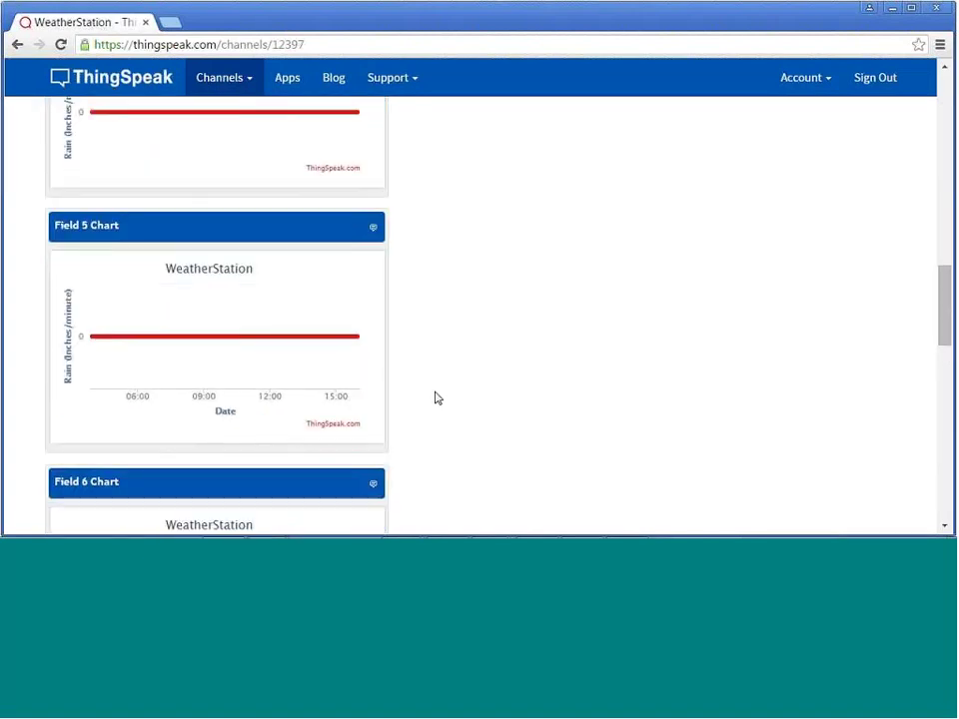
pyautogui.scroll(7, 436, 363)
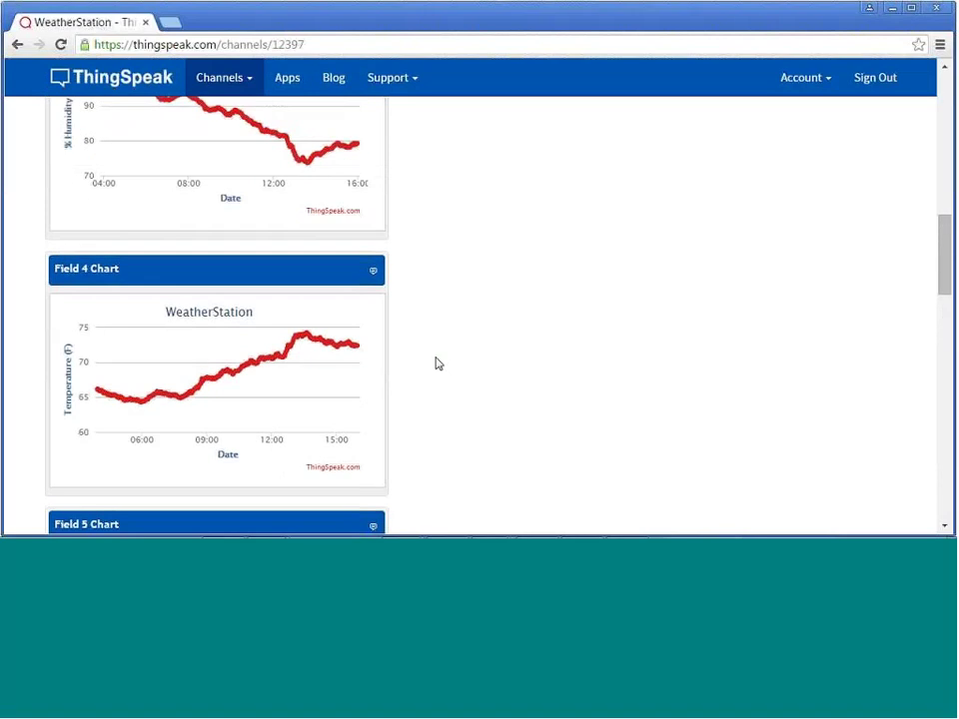
pyautogui.scroll(8, 436, 364)
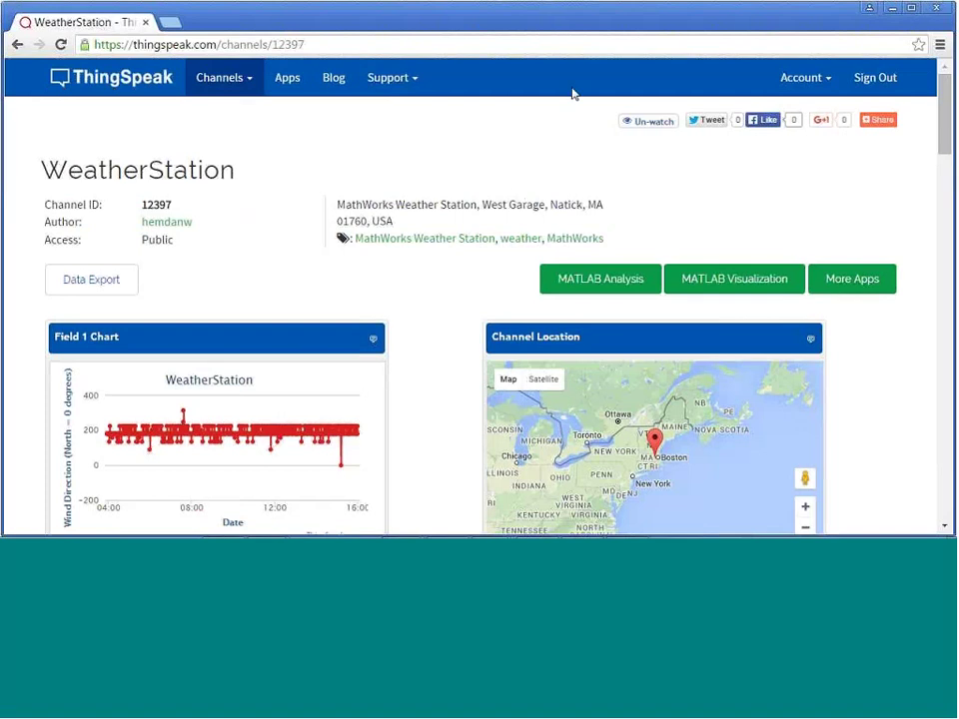
# - Create a new MATLAB visualization from the example "Plot wind velocity over the last hour using a compass plot"
pyautogui.click(286, 89)
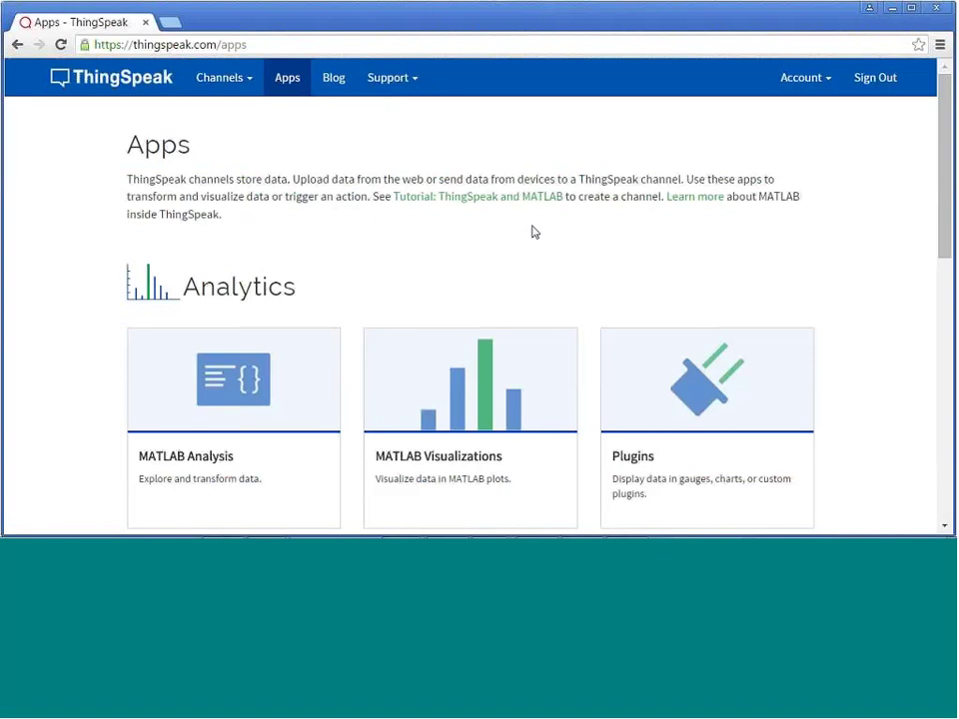
pyautogui.click(436, 463)
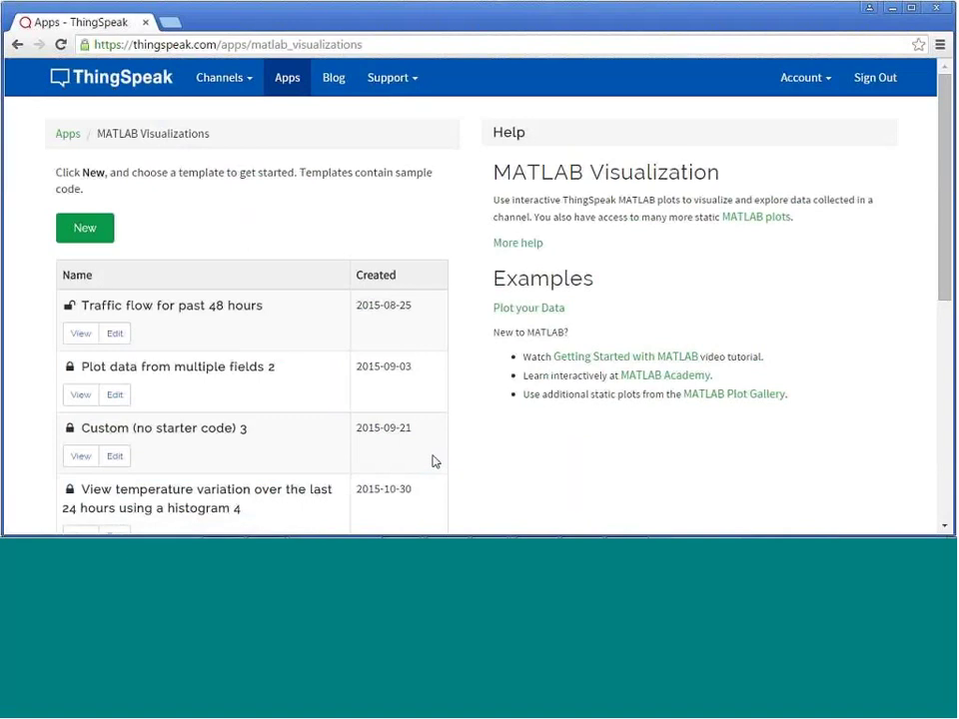
pyautogui.click(85, 228)
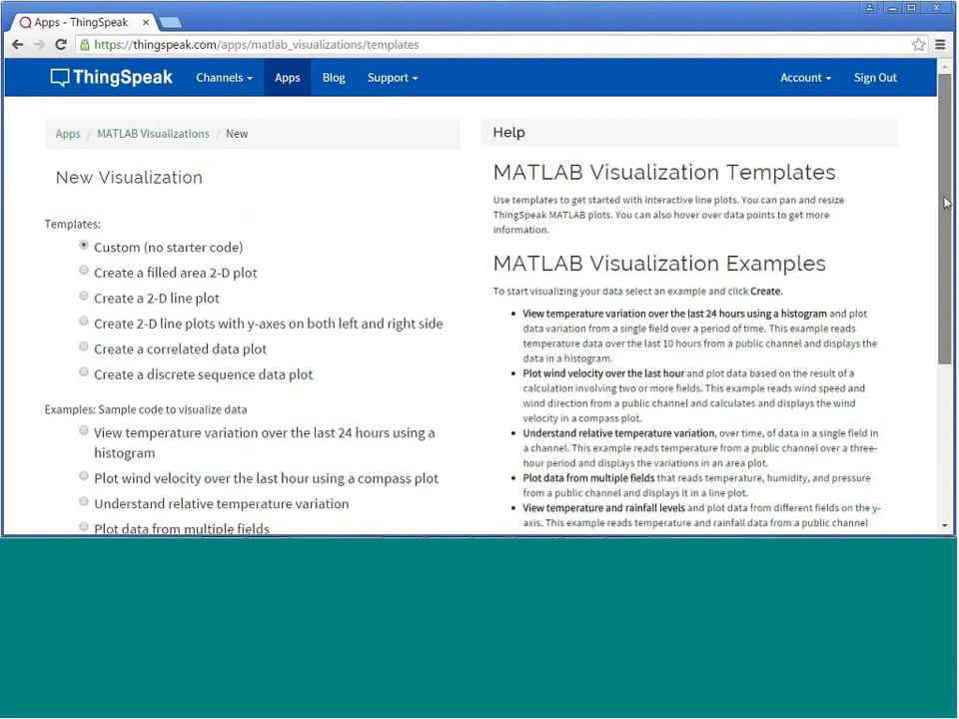
pyautogui.moveTo(945, 203); pyautogui.dragTo(945, 259)
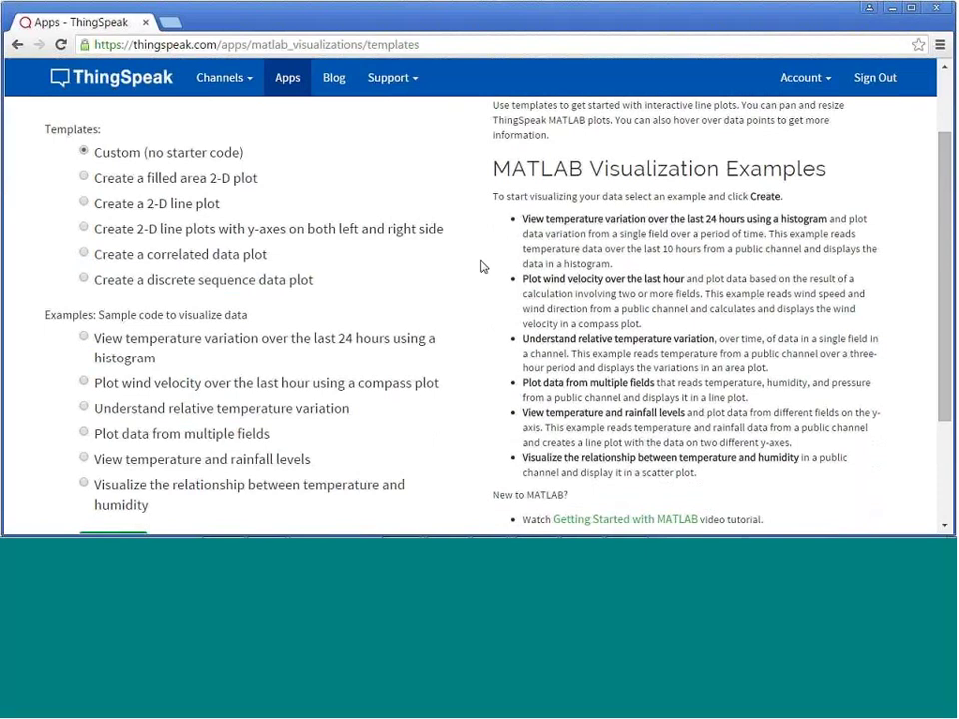
pyautogui.click(83, 384)
pyautogui.scroll(-1, 300, 405)
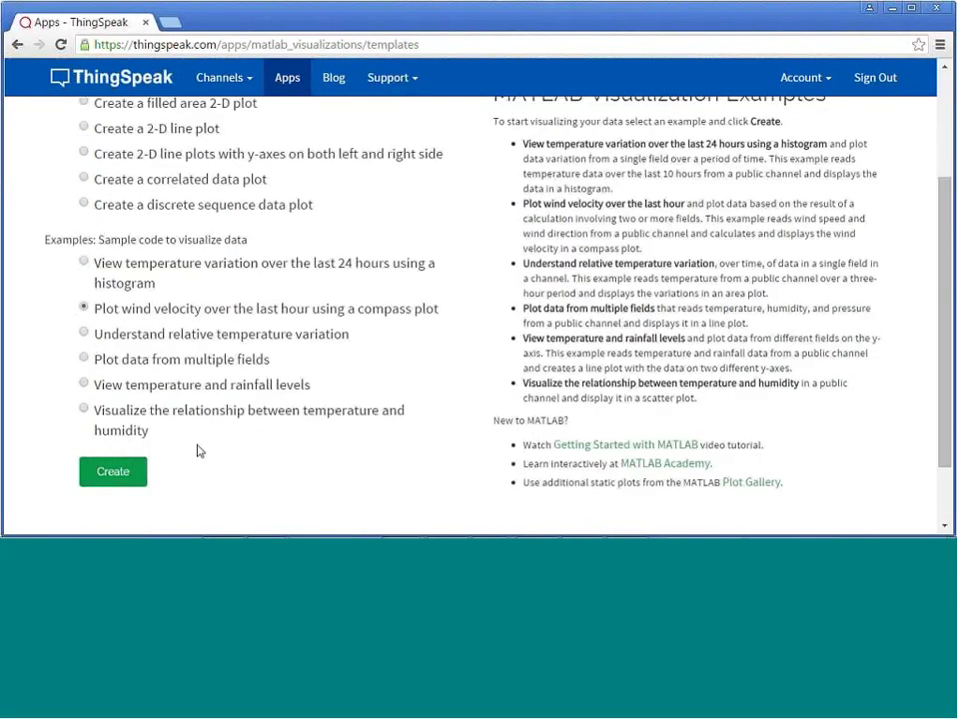
pyautogui.click(113, 472)
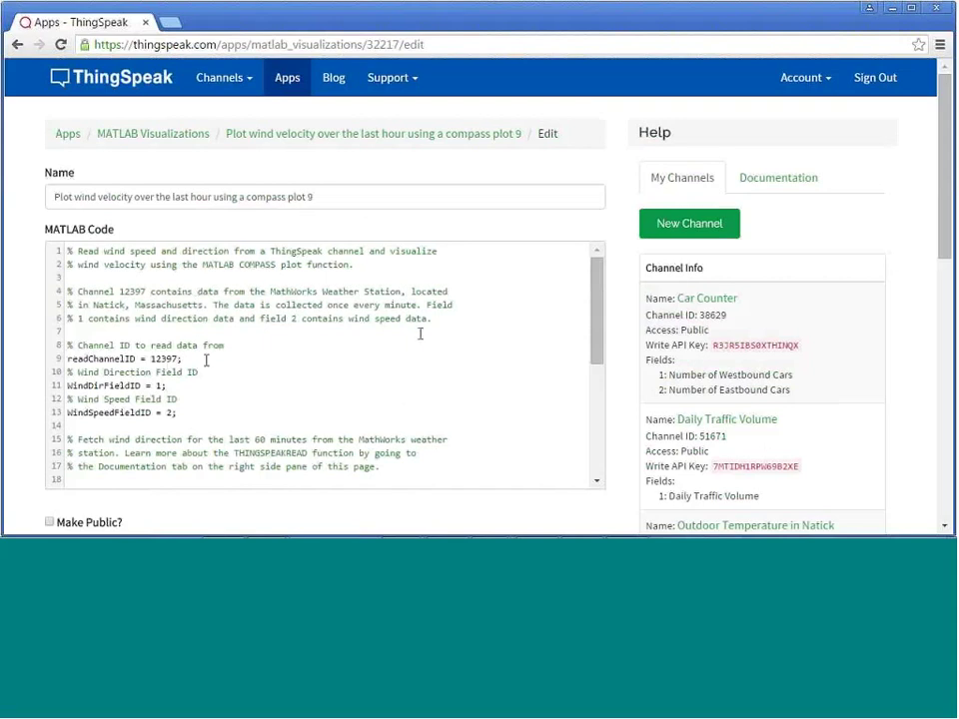
# - Show the function documentation beside the editor and read the compass plot code through to its end
pyautogui.click(812, 187)
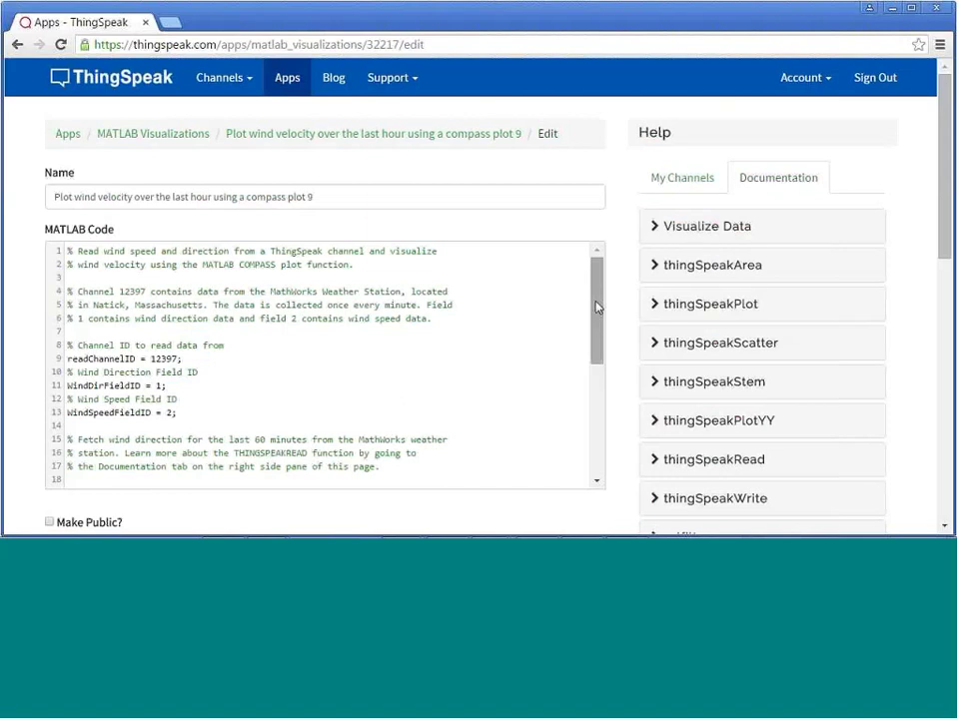
pyautogui.moveTo(596, 306); pyautogui.dragTo(594, 395)
pyautogui.scroll(3, 560, 367)
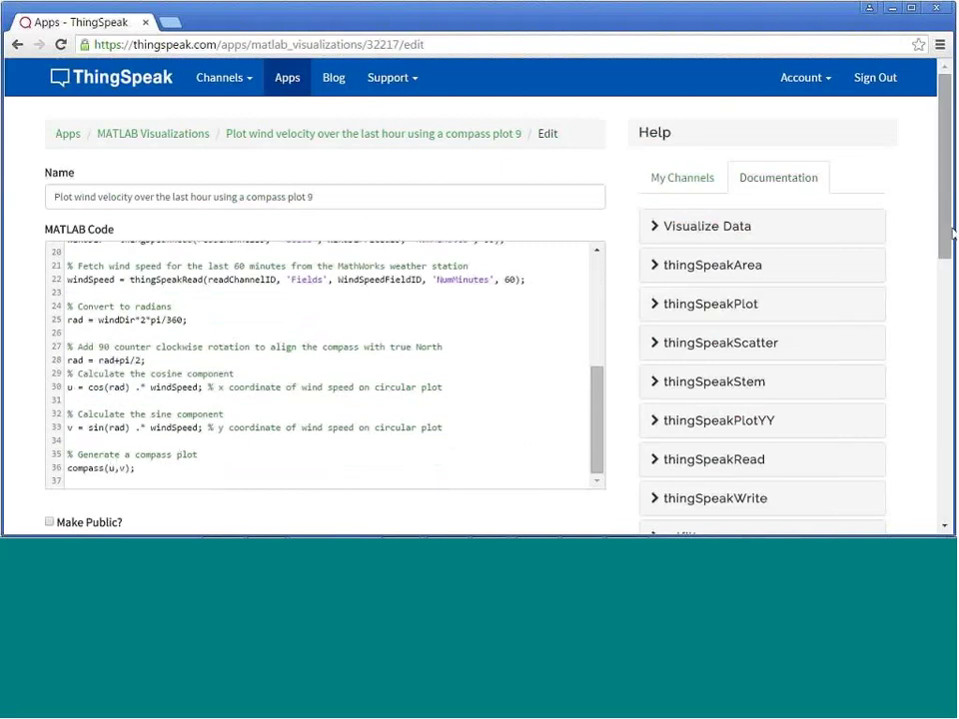
# - Run and save the wind velocity visualization and inspect its compass plot output
pyautogui.moveTo(952, 232); pyautogui.dragTo(953, 286)
pyautogui.scroll(3, 500, 320)
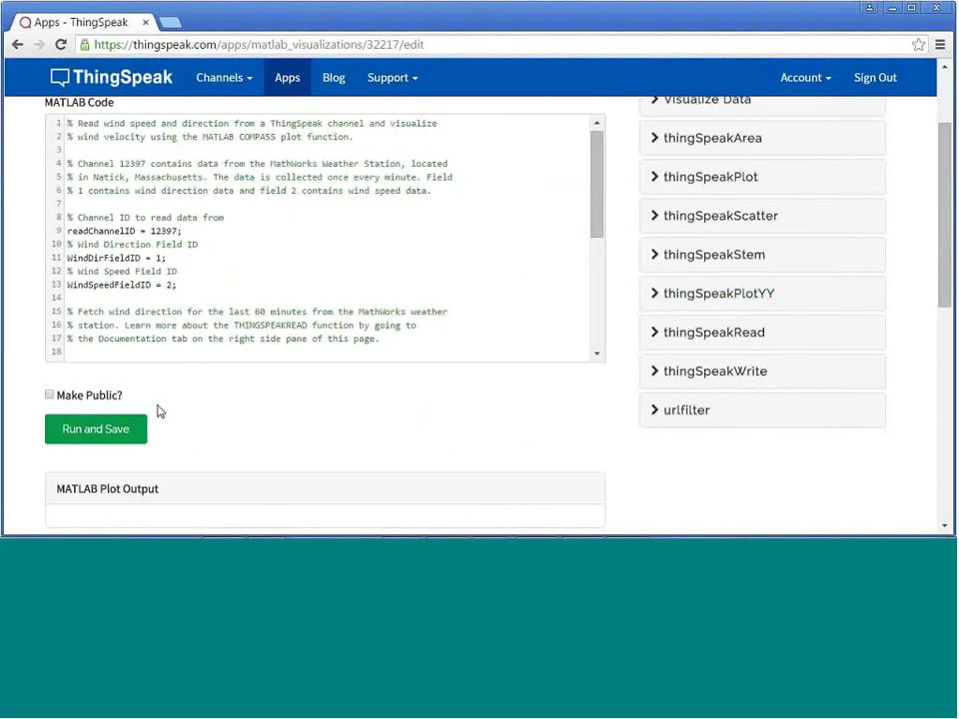
pyautogui.click(105, 436)
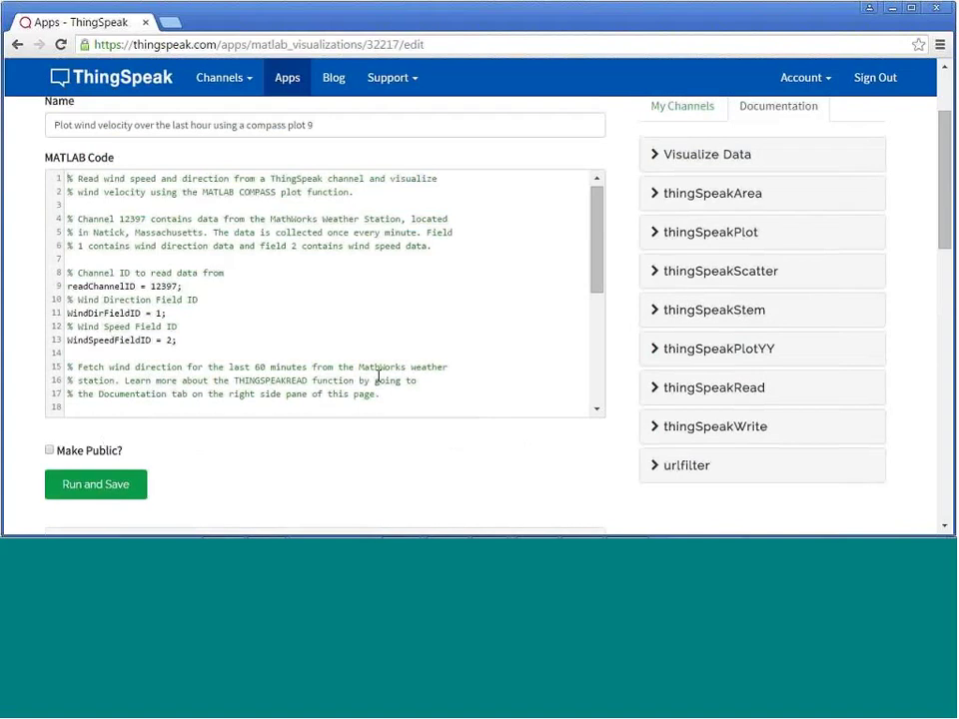
pyautogui.scroll(-2, 379, 376)
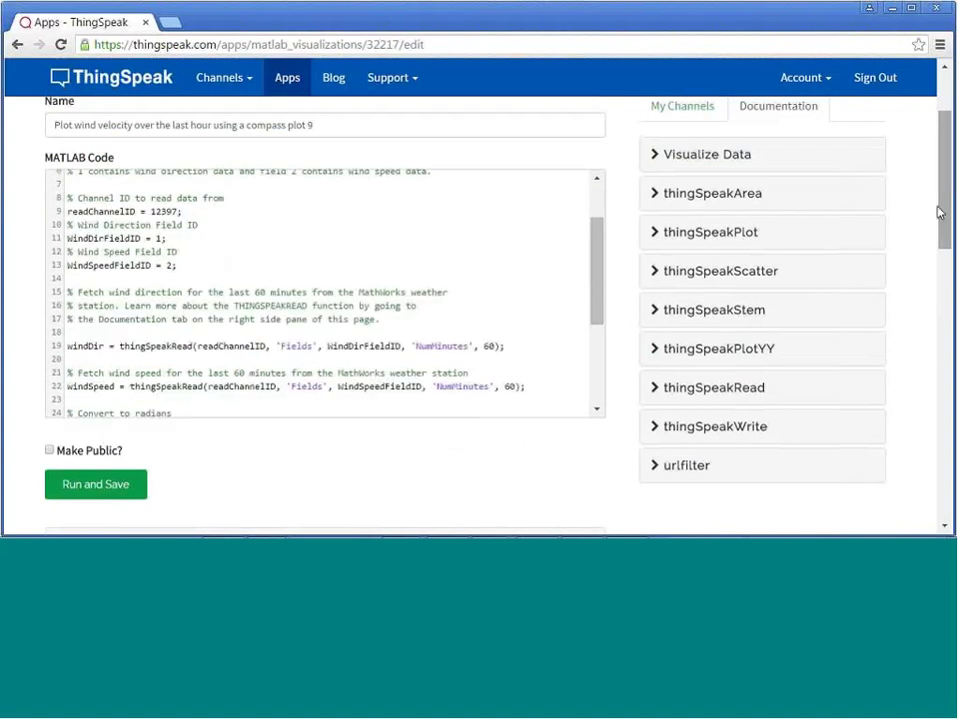
pyautogui.moveTo(943, 210); pyautogui.dragTo(946, 325)
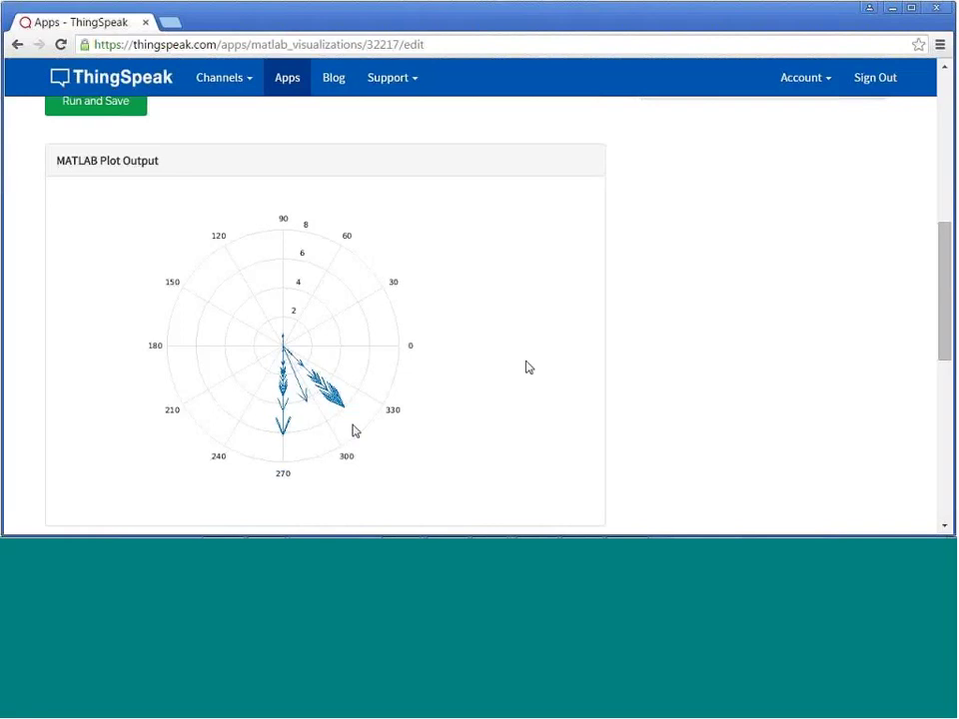
pyautogui.moveTo(942, 332); pyautogui.dragTo(944, 109)
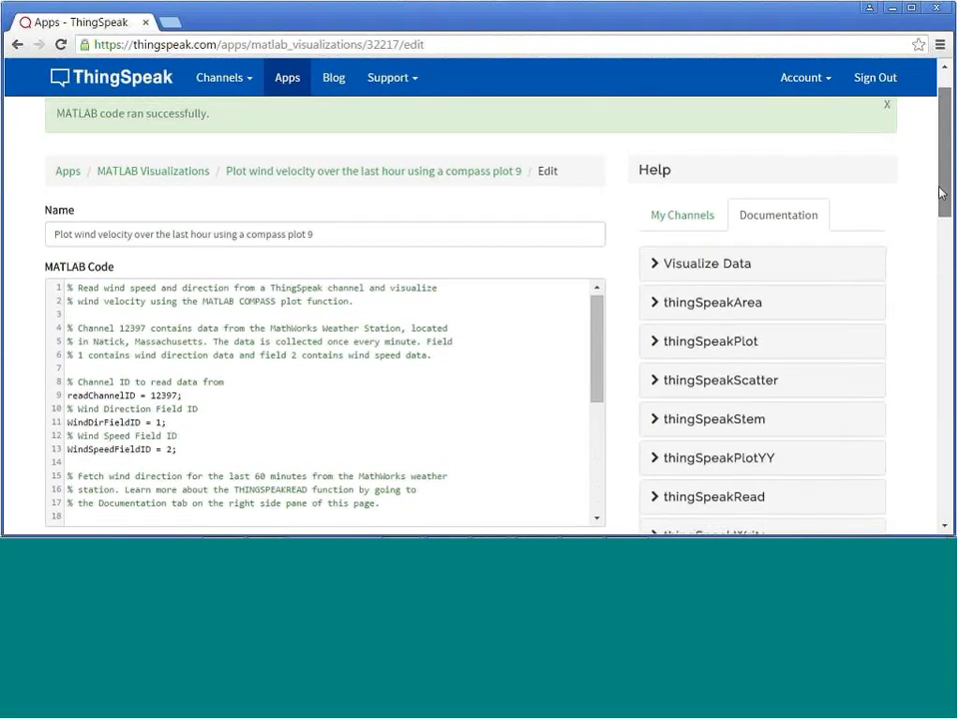
# - Open the saved MATLAB analysis "Calculate Dew point Now" for editing
pyautogui.click(286, 84)
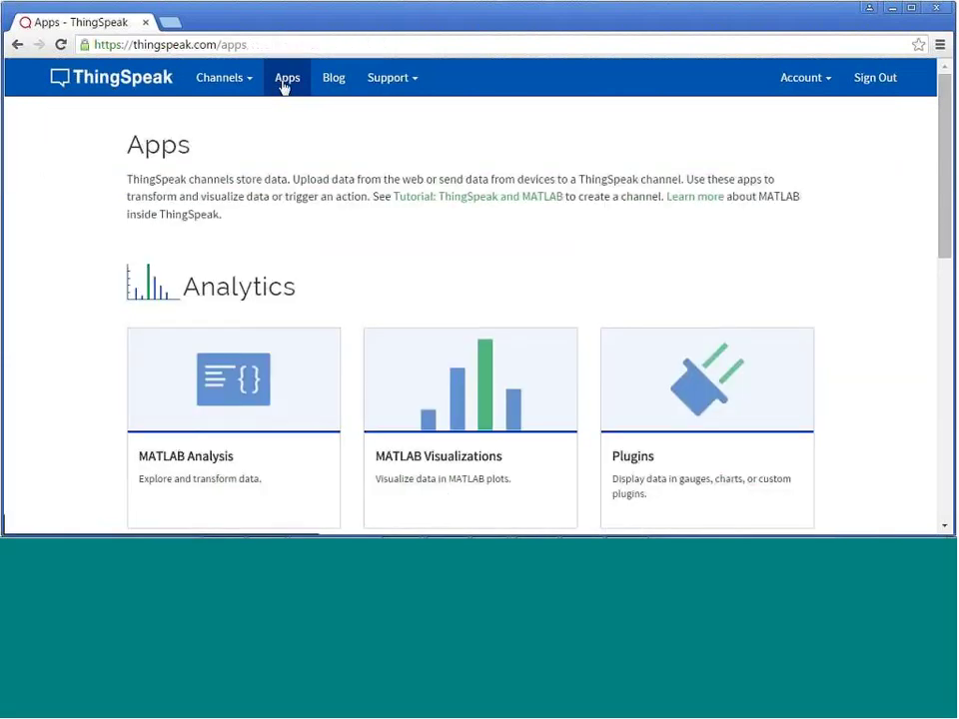
pyautogui.click(224, 404)
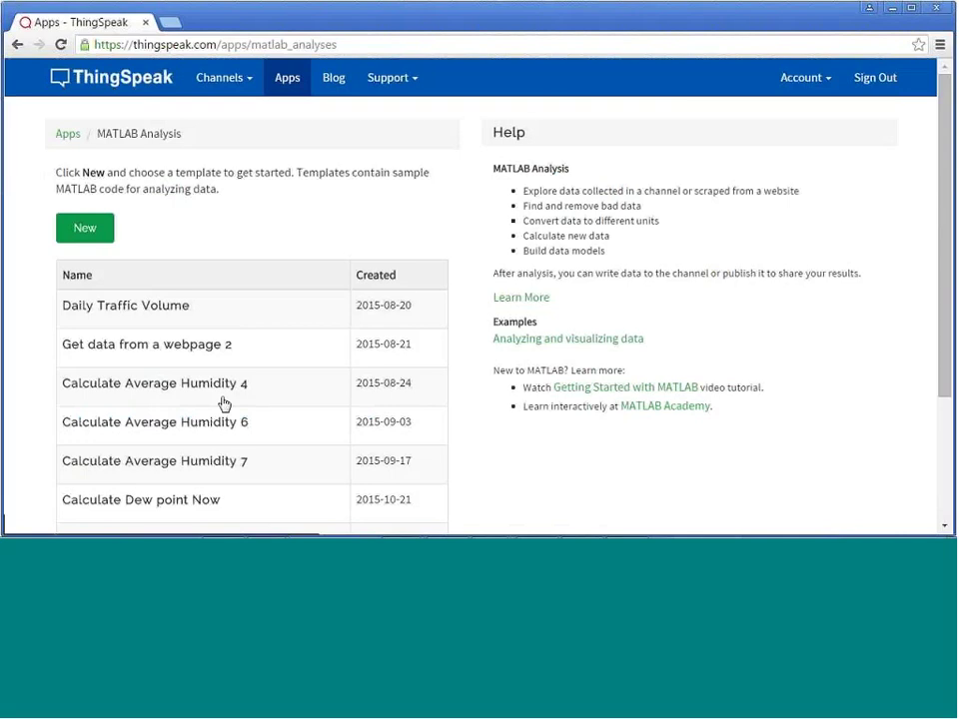
pyautogui.click(145, 502)
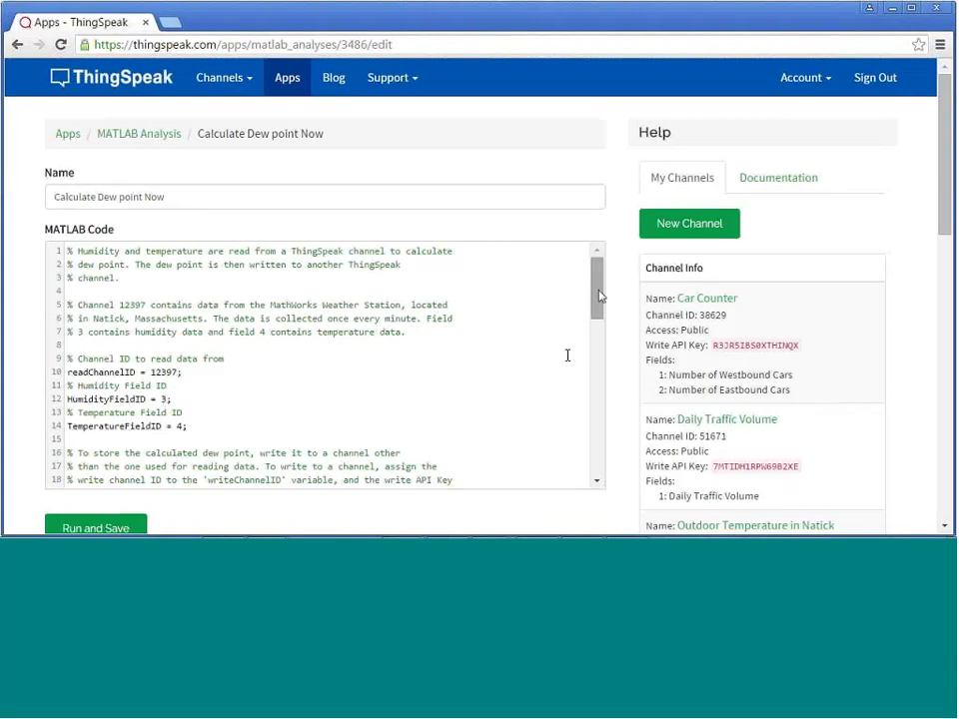
# - Review the dew point code down to its thingSpeakWrite command, run and save the analysis, and check its output
pyautogui.moveTo(600, 296)
pyautogui.mouseDown()
pyautogui.moveTo(597, 386)
pyautogui.moveTo(596, 298)
pyautogui.mouseUp()
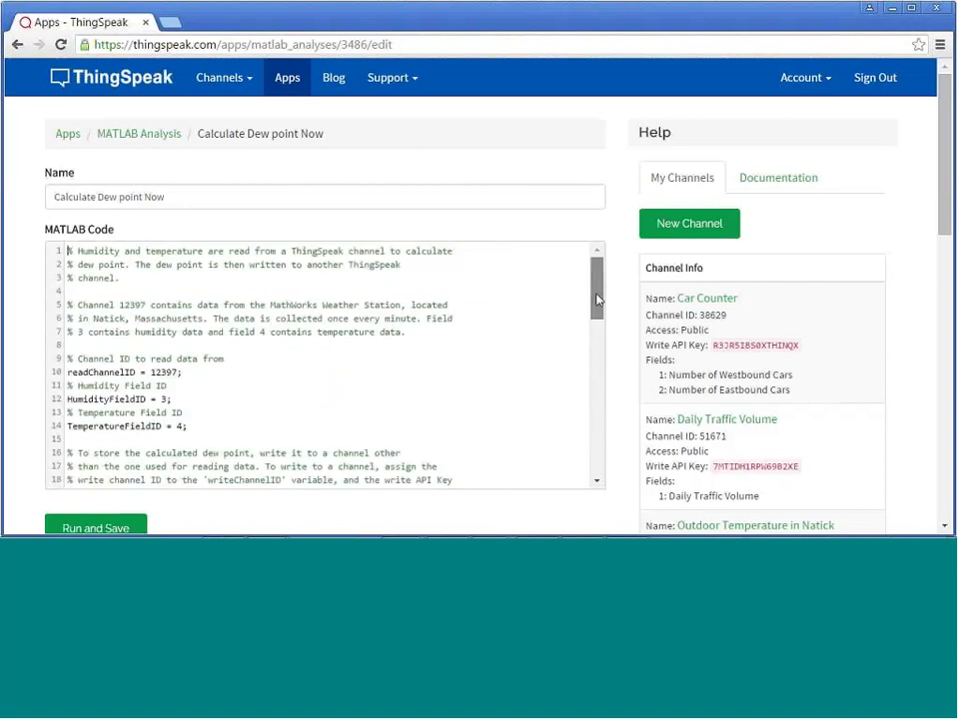
pyautogui.moveTo(598, 286); pyautogui.dragTo(598, 397)
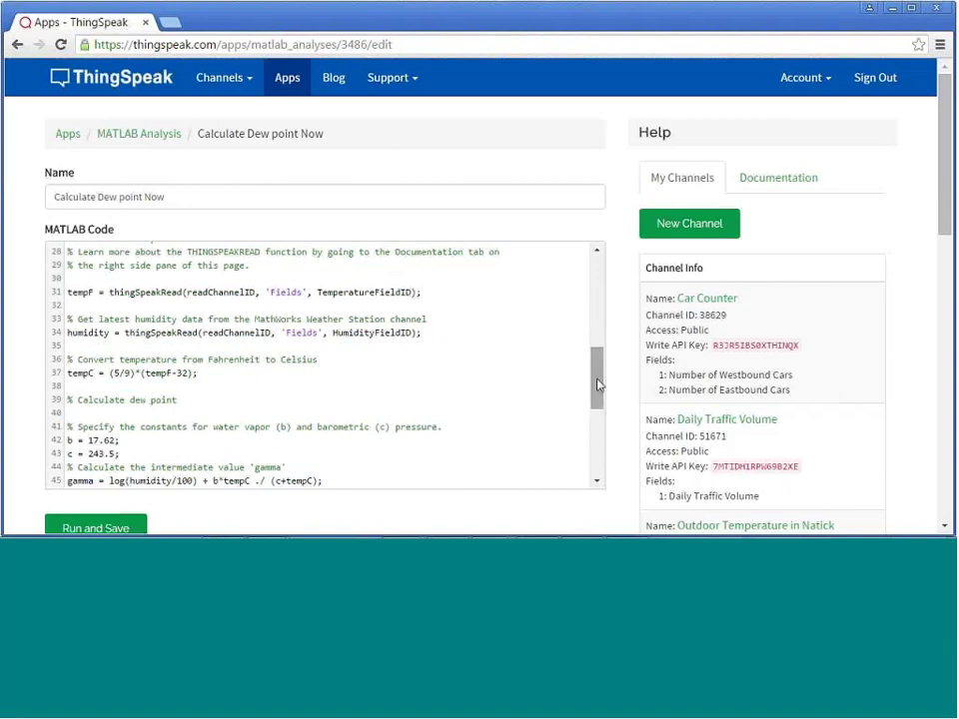
pyautogui.scroll(-3, 514, 400)
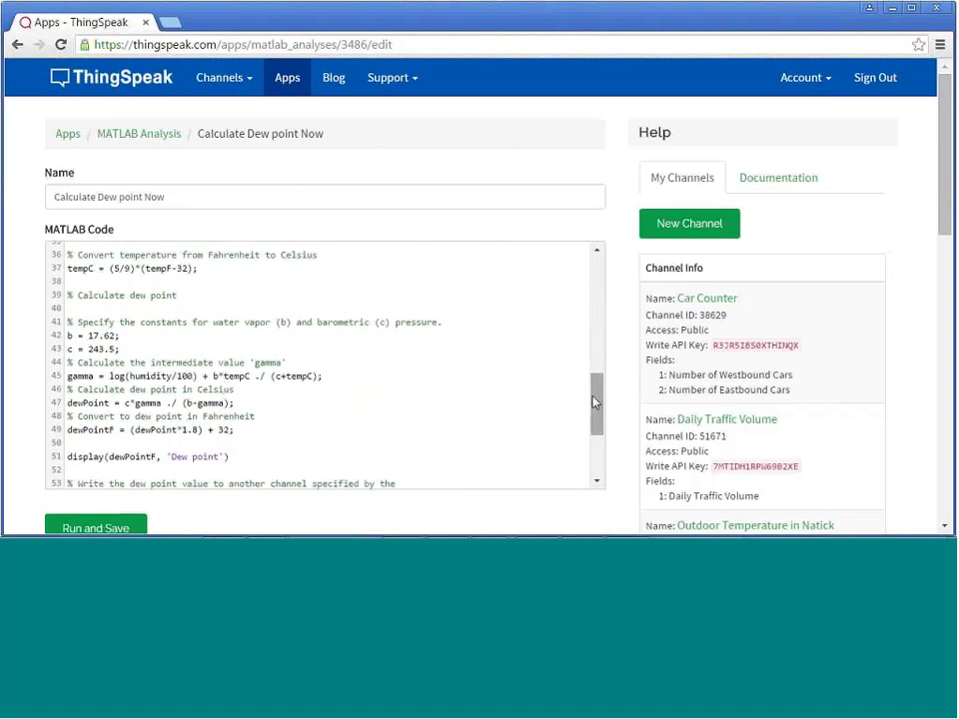
pyautogui.moveTo(598, 399); pyautogui.dragTo(593, 440)
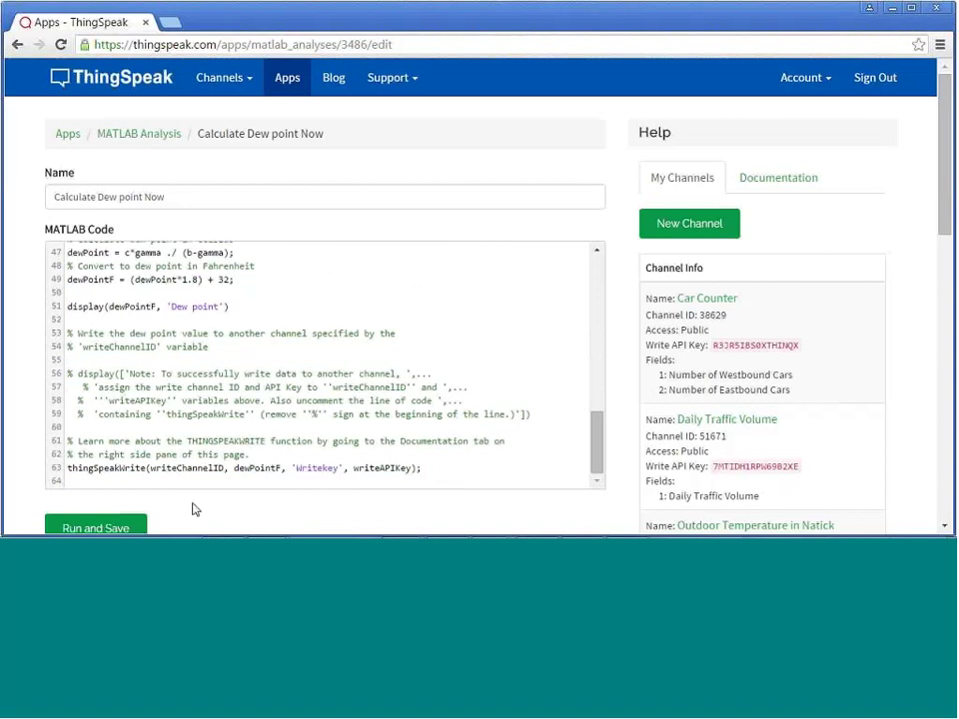
pyautogui.click(133, 527)
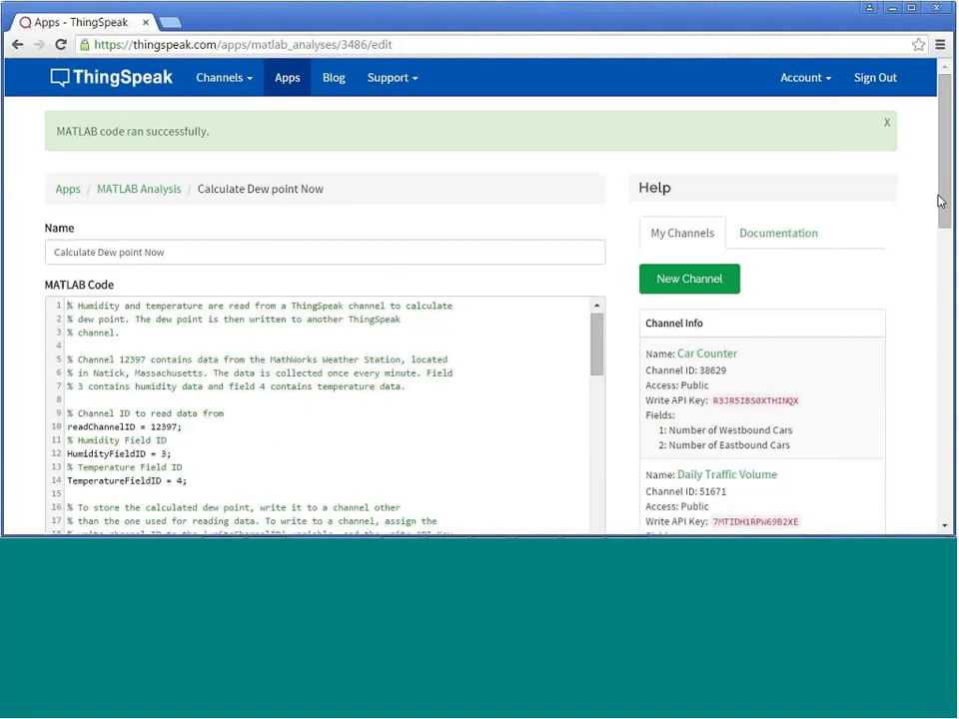
pyautogui.moveTo(939, 200); pyautogui.dragTo(943, 345)
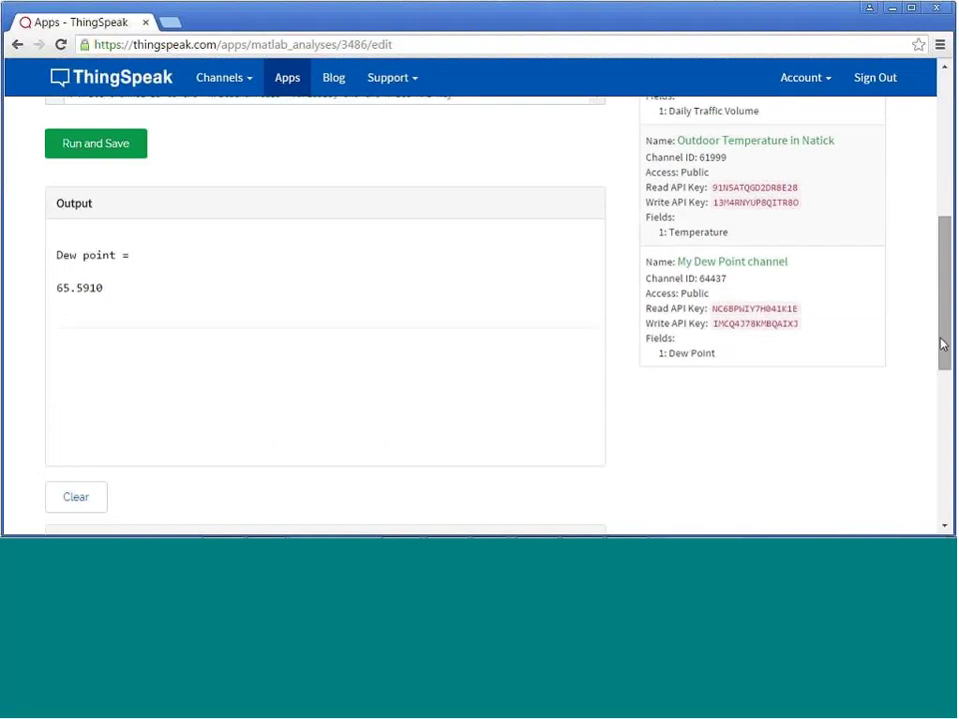
# - Show the analysis function documentation, then open My Dew Point channel and inspect the newest point in its Field 1 chart
pyautogui.moveTo(943, 345); pyautogui.dragTo(943, 174)
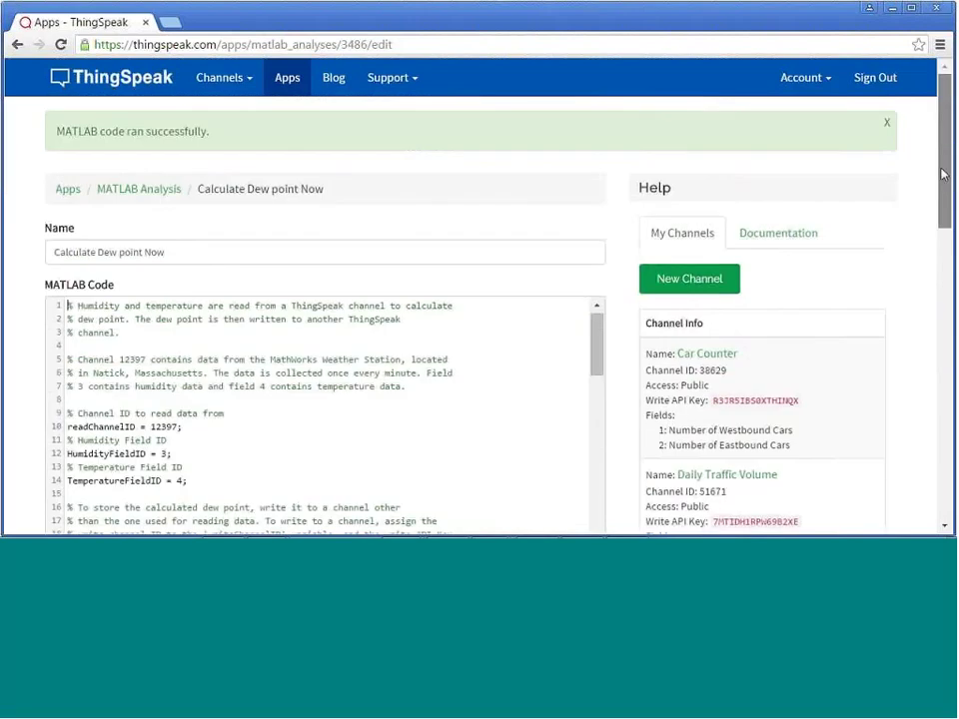
pyautogui.click(802, 235)
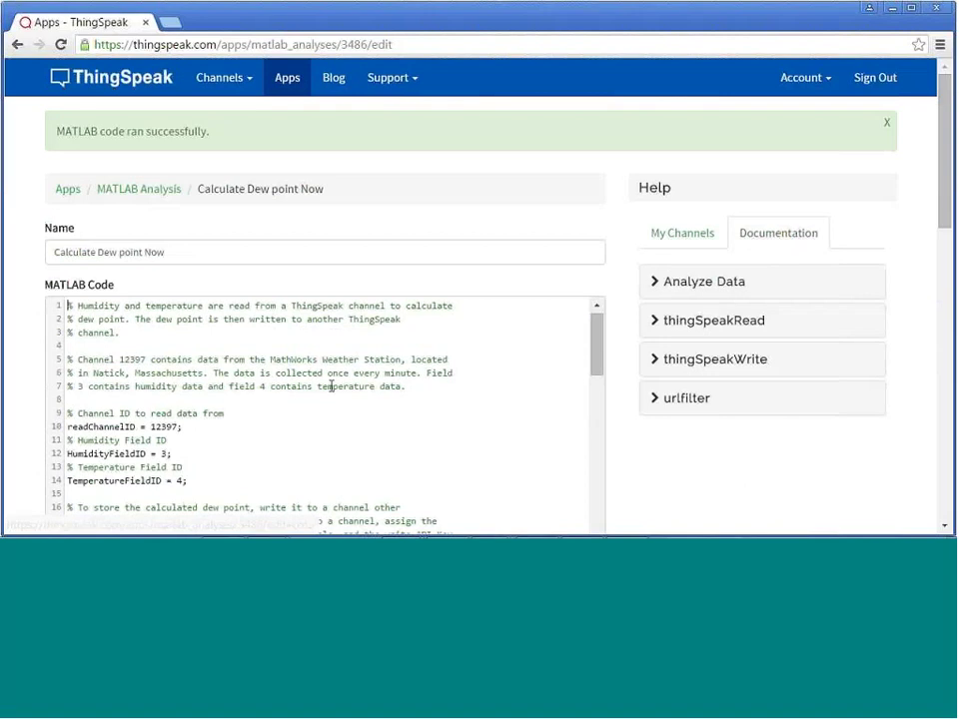
pyautogui.click(219, 80)
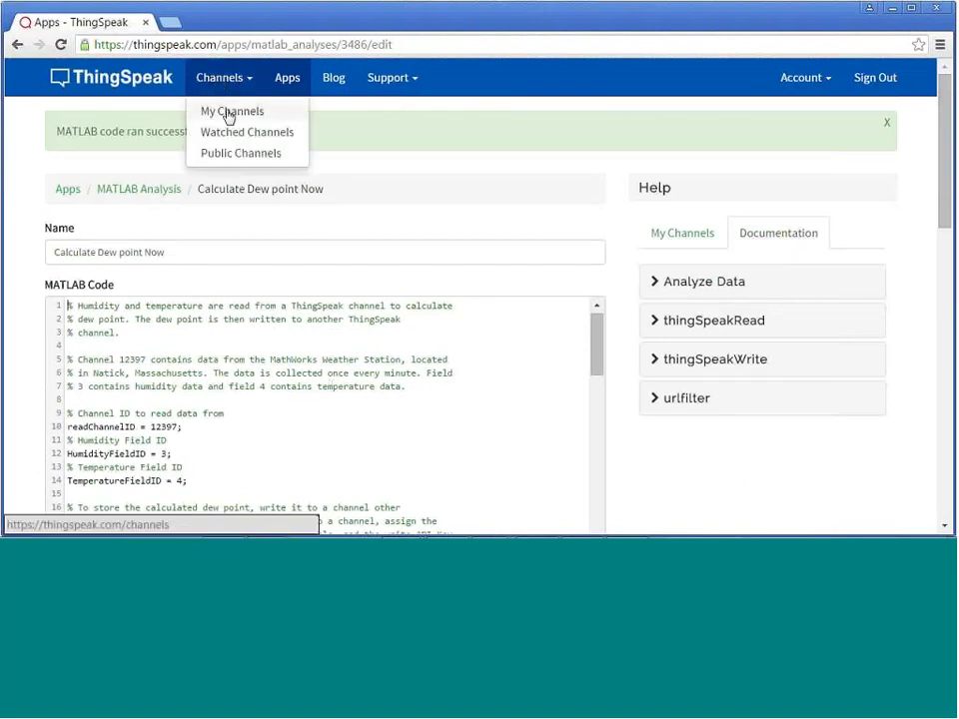
pyautogui.click(229, 114)
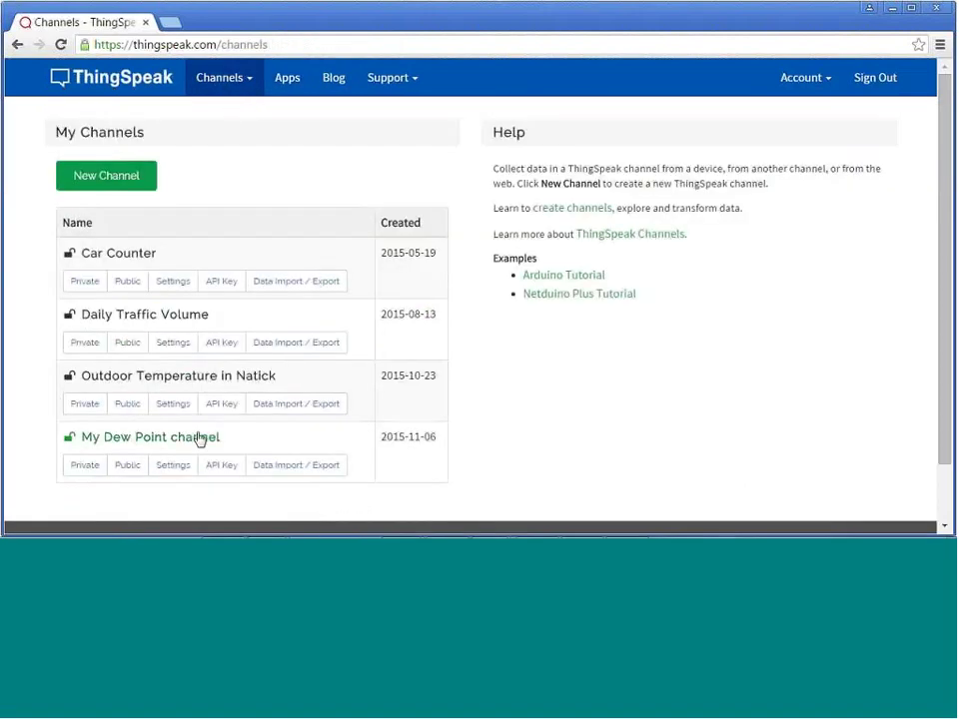
pyautogui.click(196, 437)
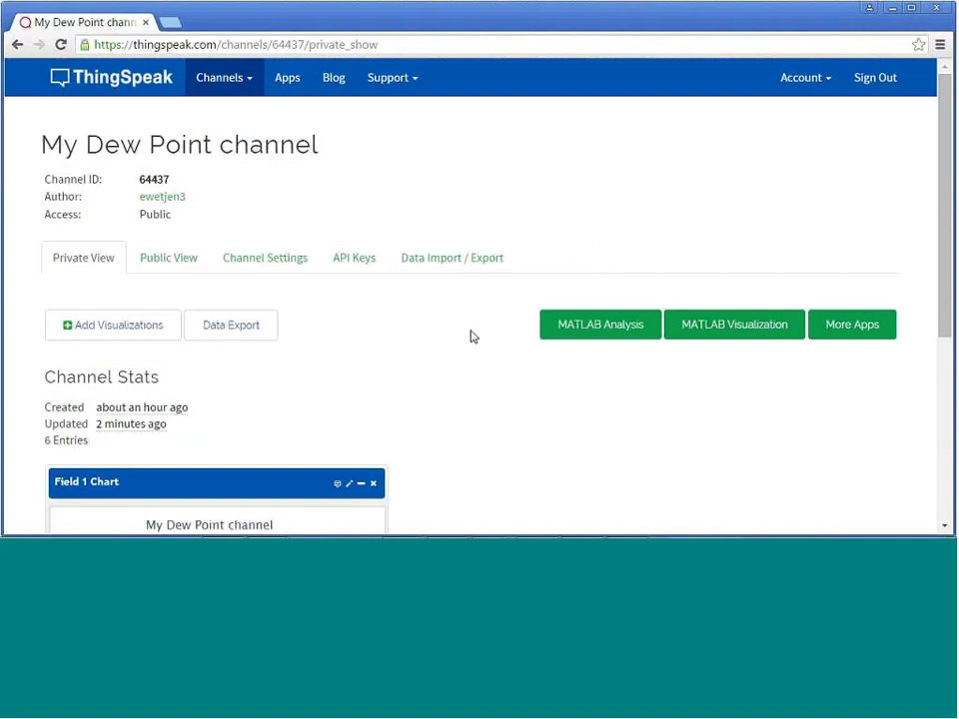
pyautogui.scroll(-2, 946, 238)
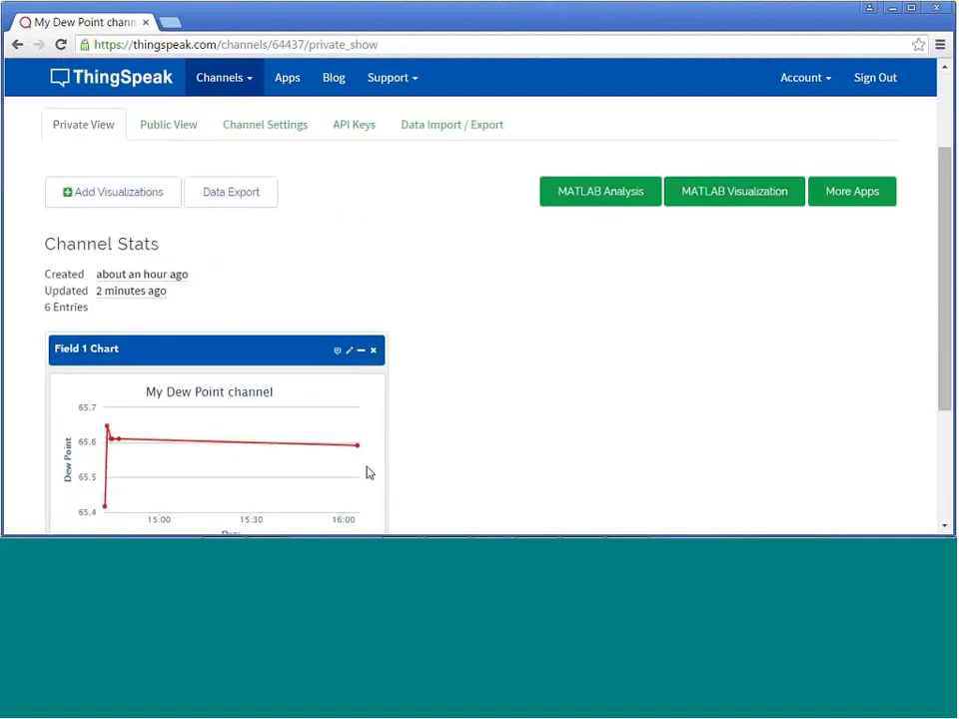
pyautogui.moveTo(358, 447)
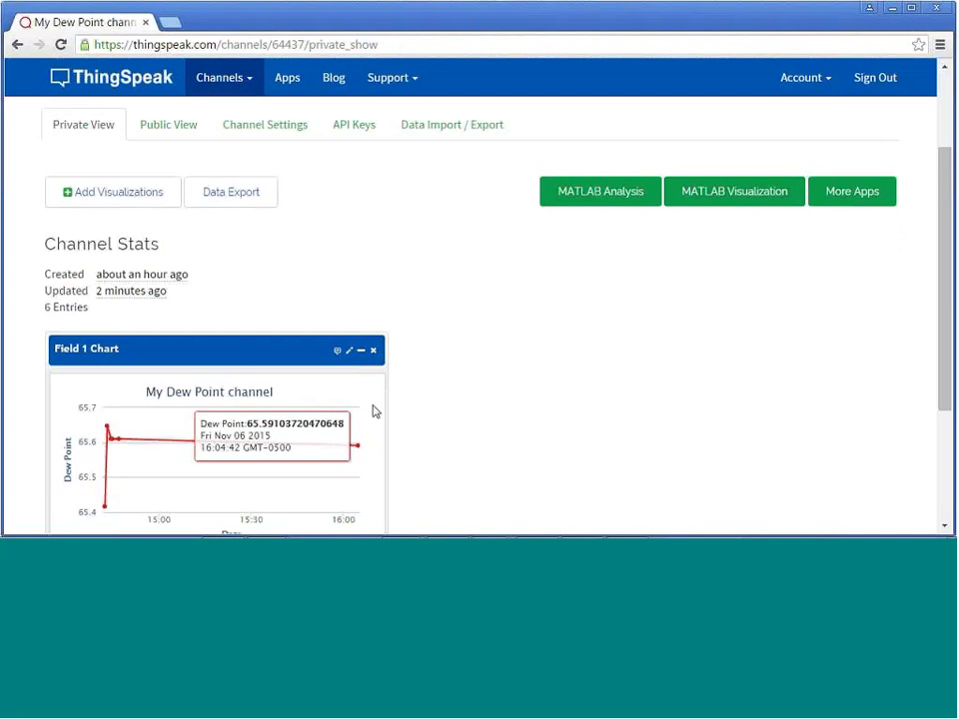
# - Reopen the MATLAB analysis "Calculate Dew point Now" and start a new TimeControl for it
pyautogui.click(288, 84)
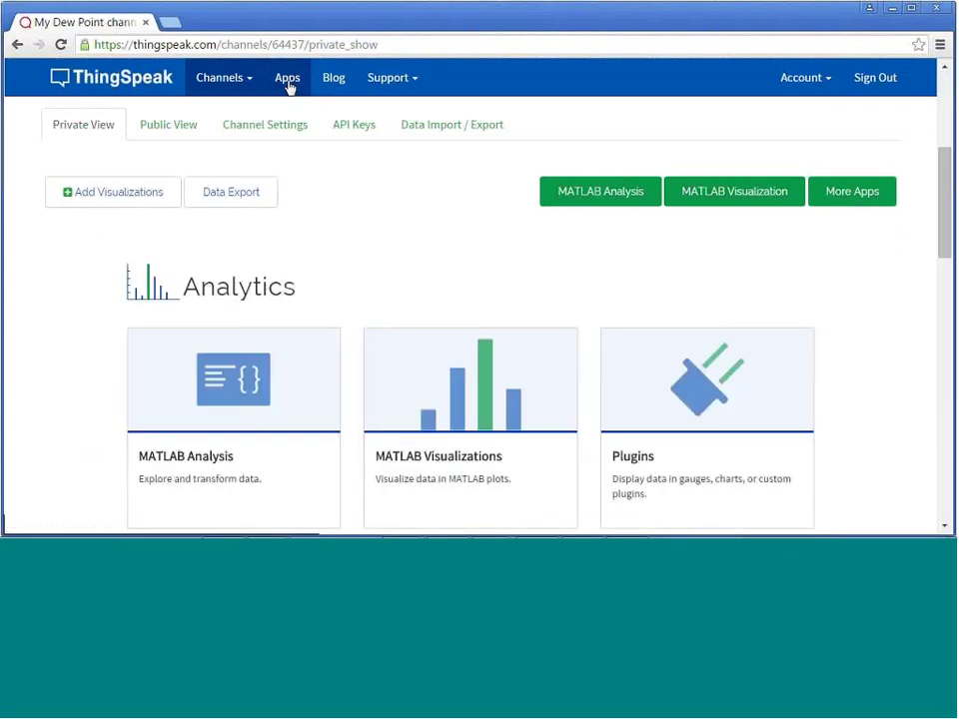
pyautogui.click(265, 391)
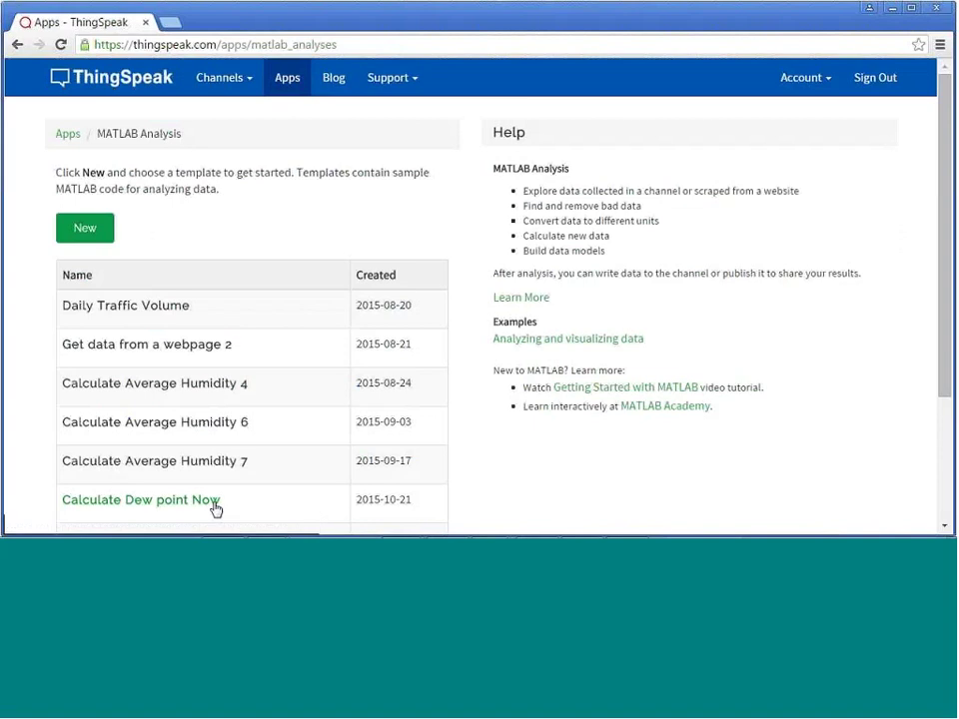
pyautogui.click(215, 500)
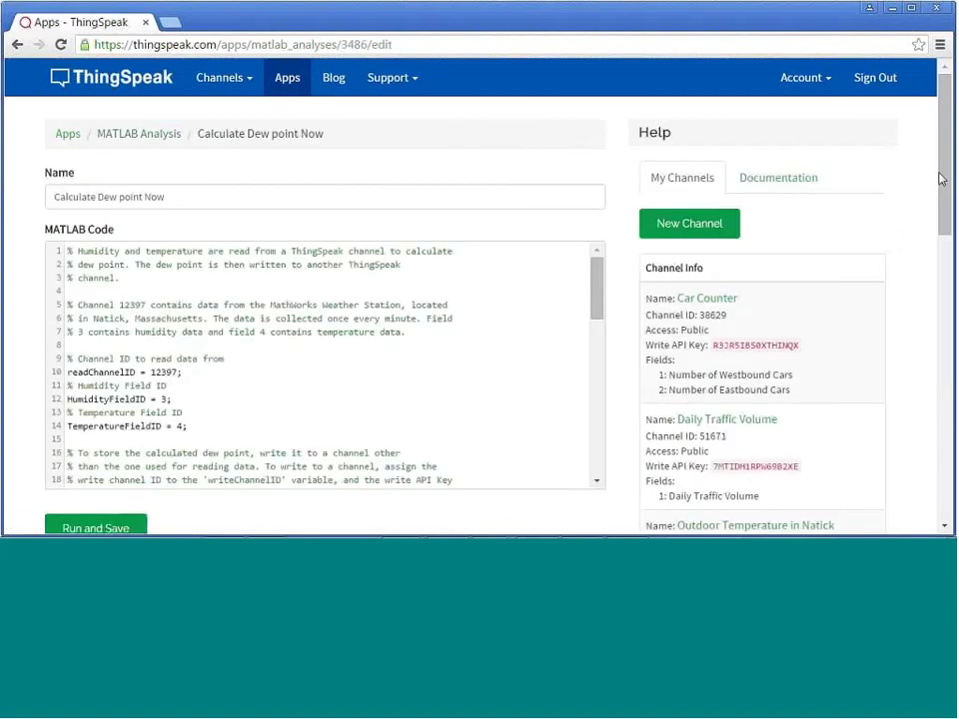
pyautogui.moveTo(940, 176); pyautogui.dragTo(951, 470)
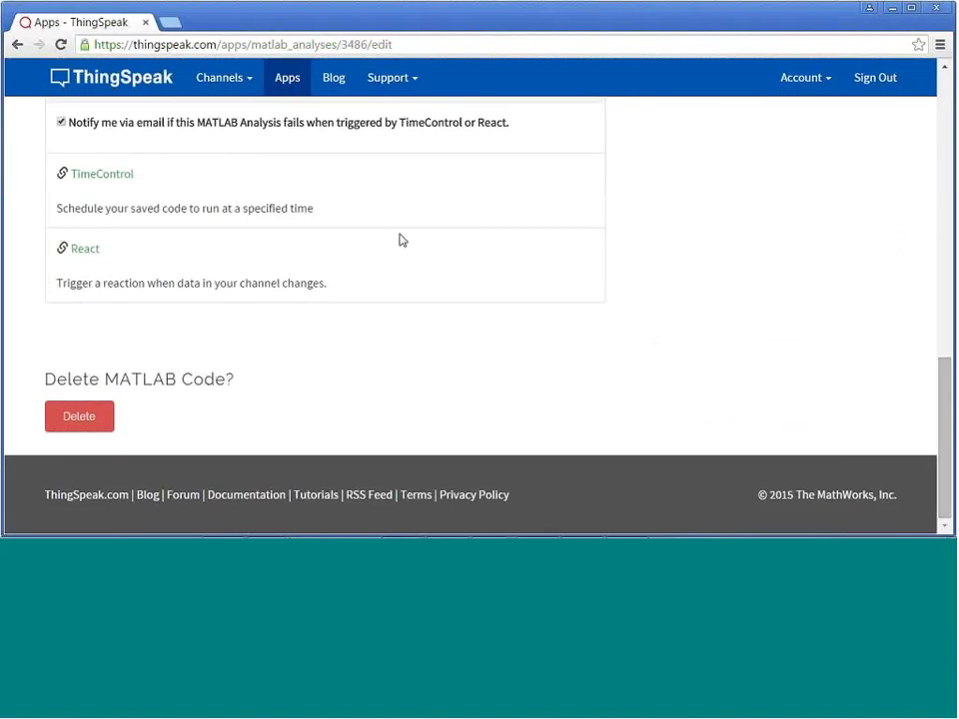
pyautogui.click(112, 182)
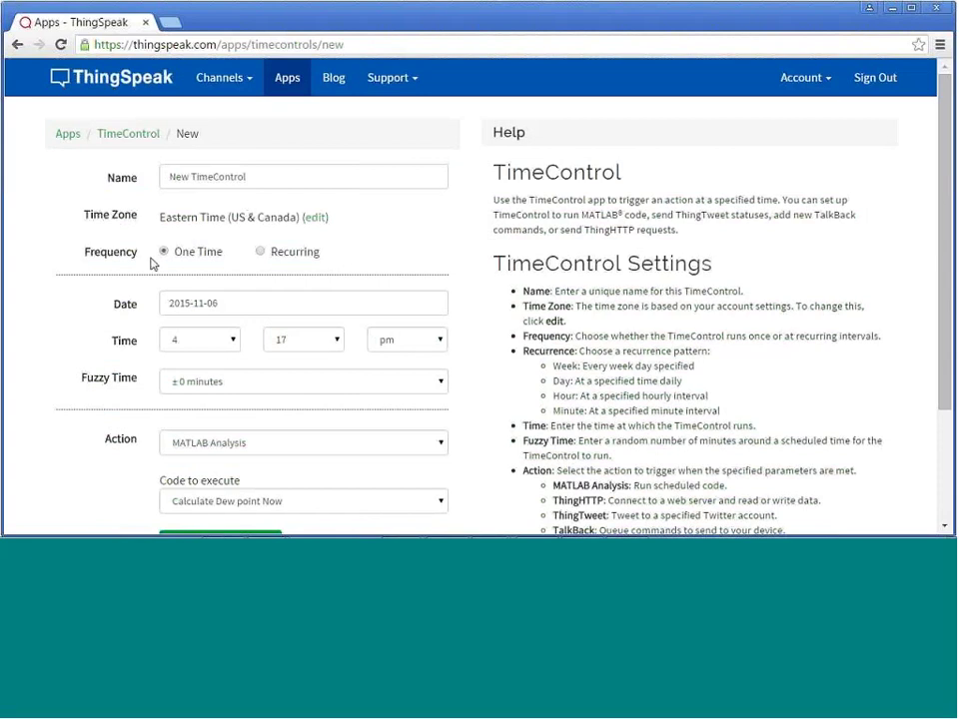
# - Set the new TimeControl to recur every hour starting at 7:00 pm and review its MATLAB Analysis action
pyautogui.click(260, 252)
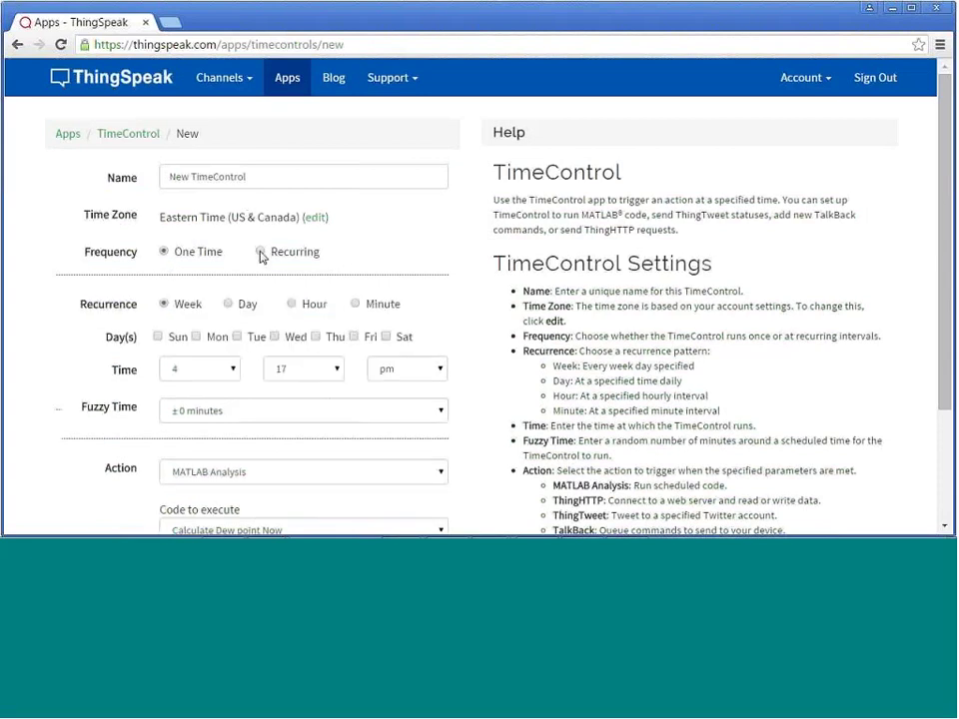
pyautogui.click(291, 306)
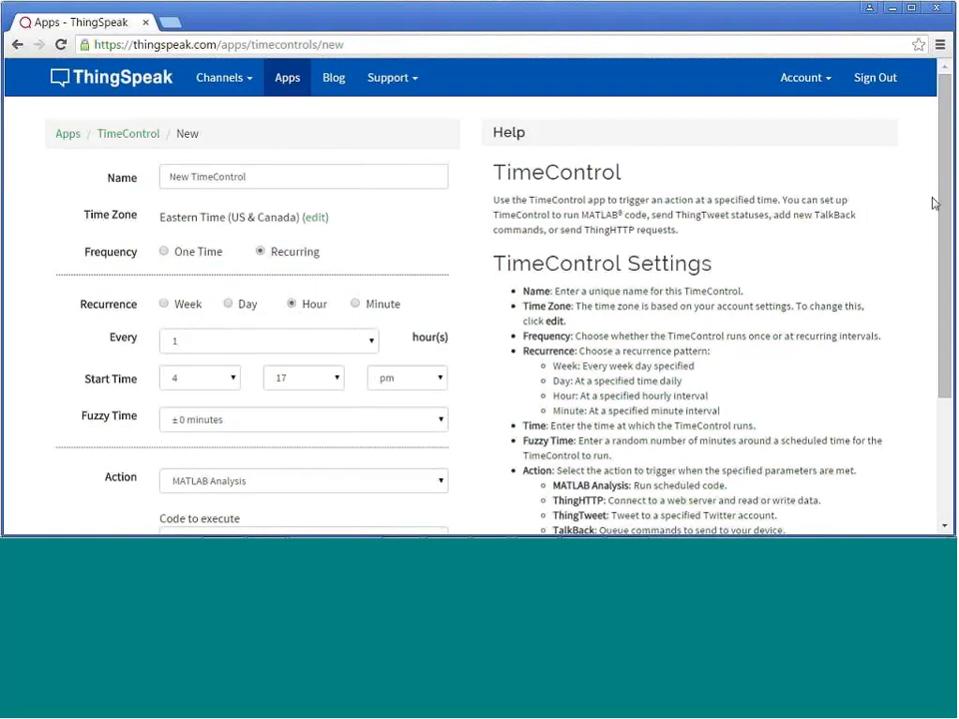
pyautogui.moveTo(945, 197); pyautogui.dragTo(945, 232)
pyautogui.click(233, 329)
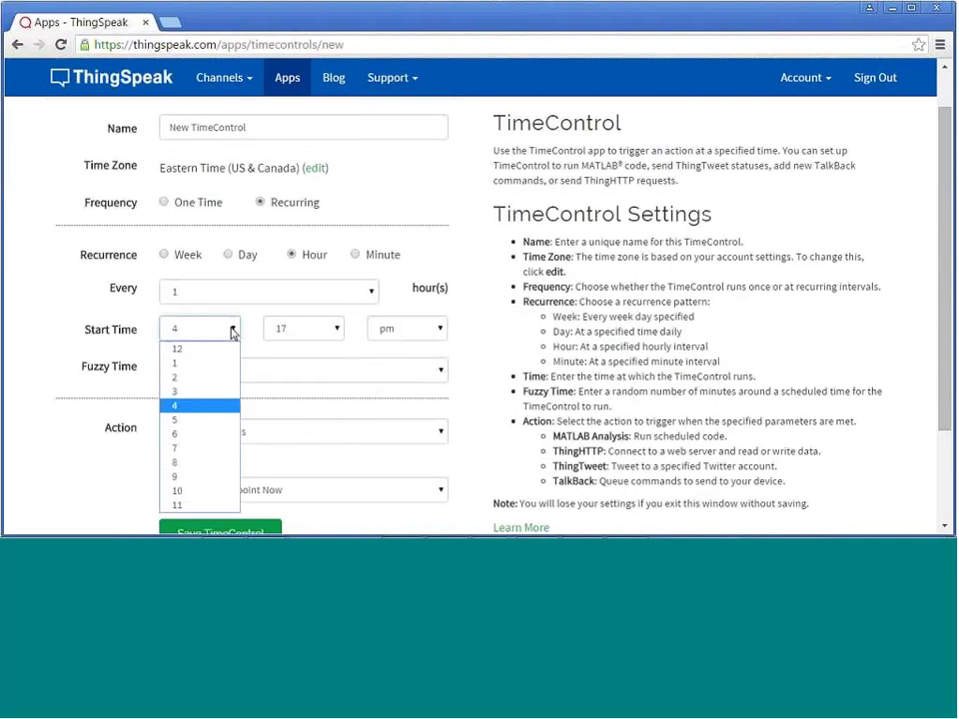
pyautogui.click(192, 448)
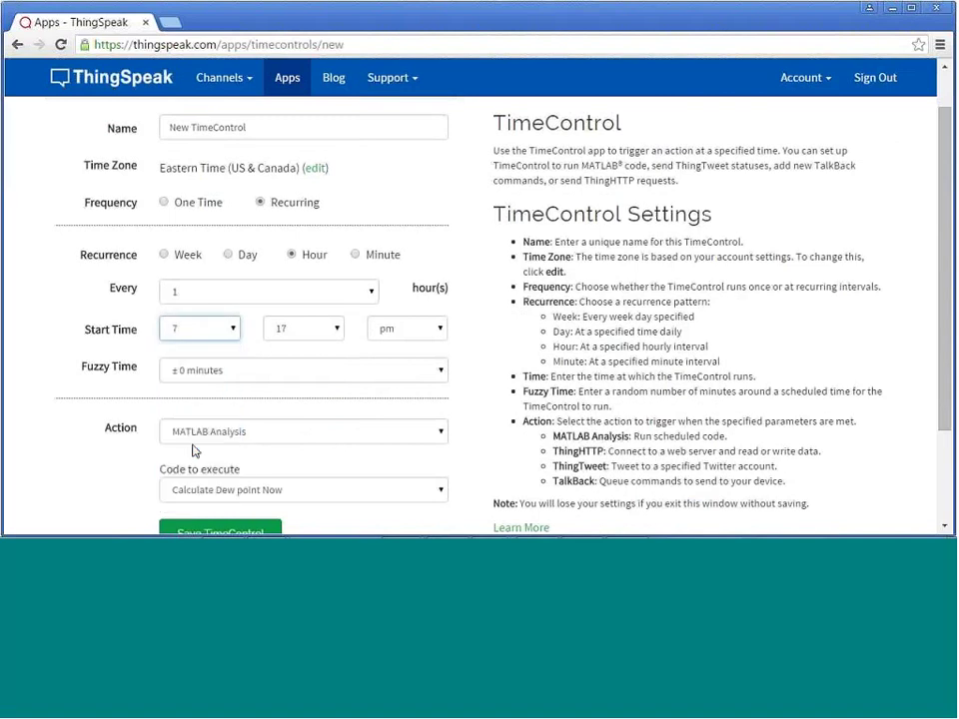
pyautogui.click(336, 329)
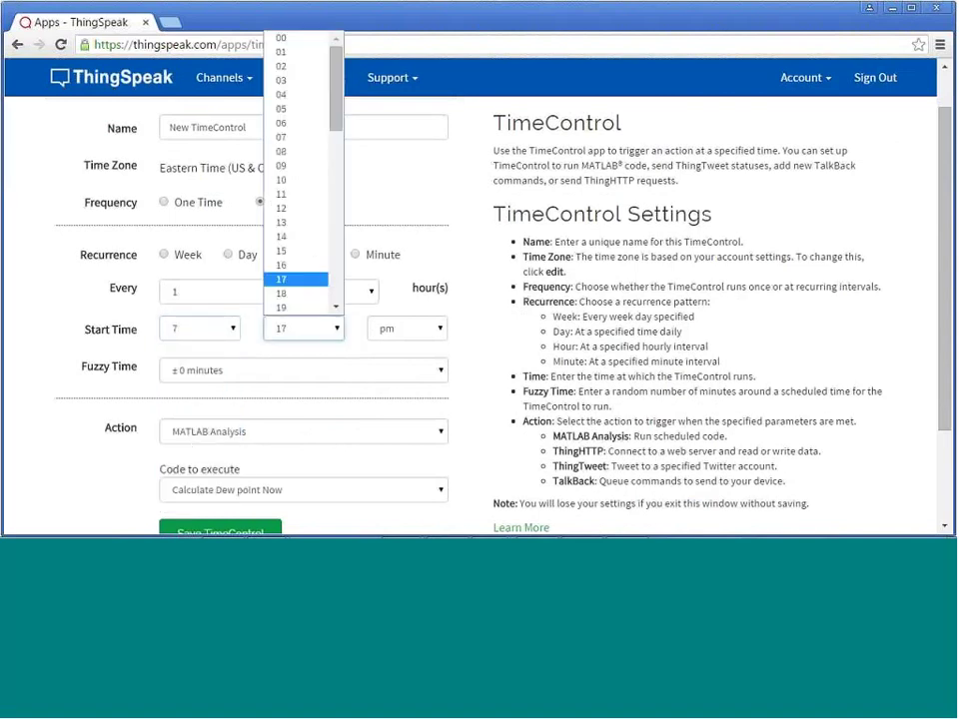
pyautogui.click(292, 38)
pyautogui.moveTo(946, 262); pyautogui.dragTo(946, 349)
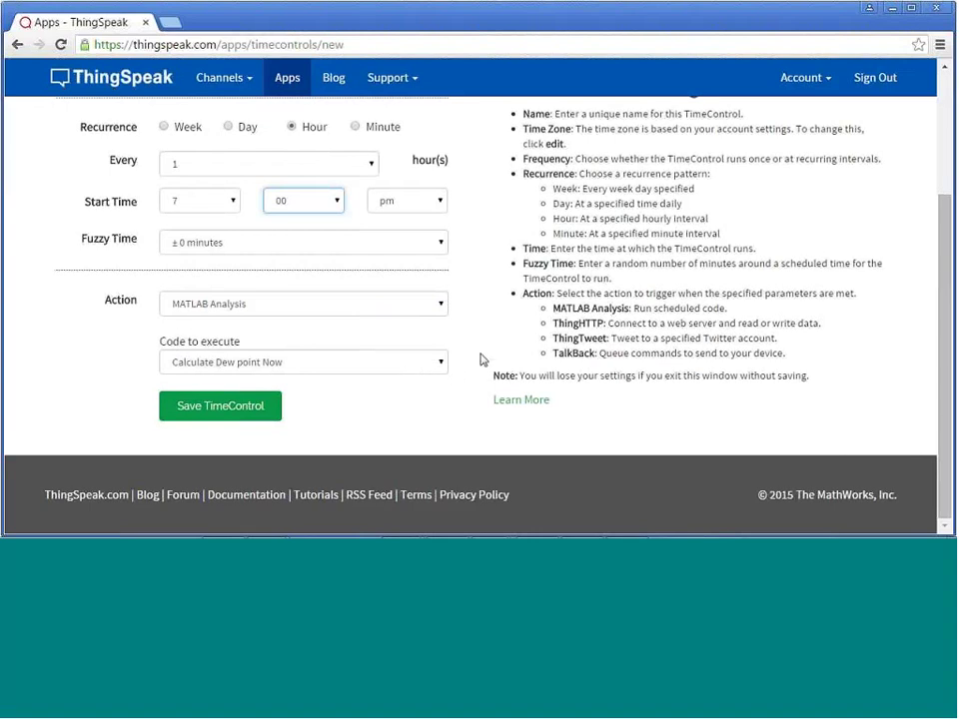
pyautogui.scroll(-2, 942, 222)
# - Browse the available apps and open the saved reaction "React for Dew Point" for editing
pyautogui.click(288, 80)
pyautogui.scroll(-4, 467, 285)
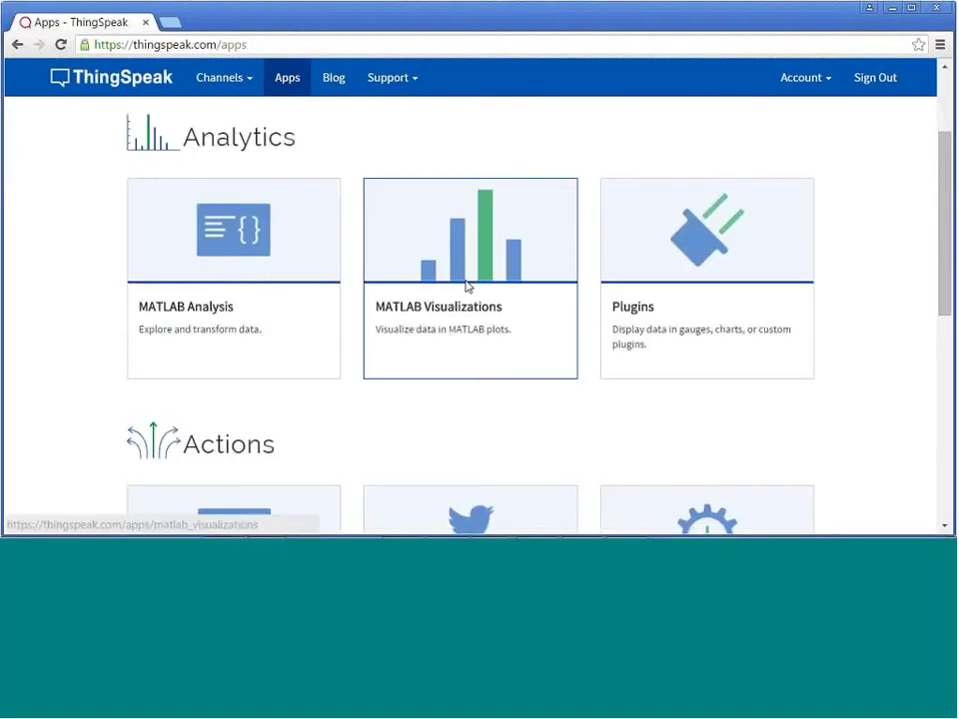
pyautogui.scroll(-2, 467, 287)
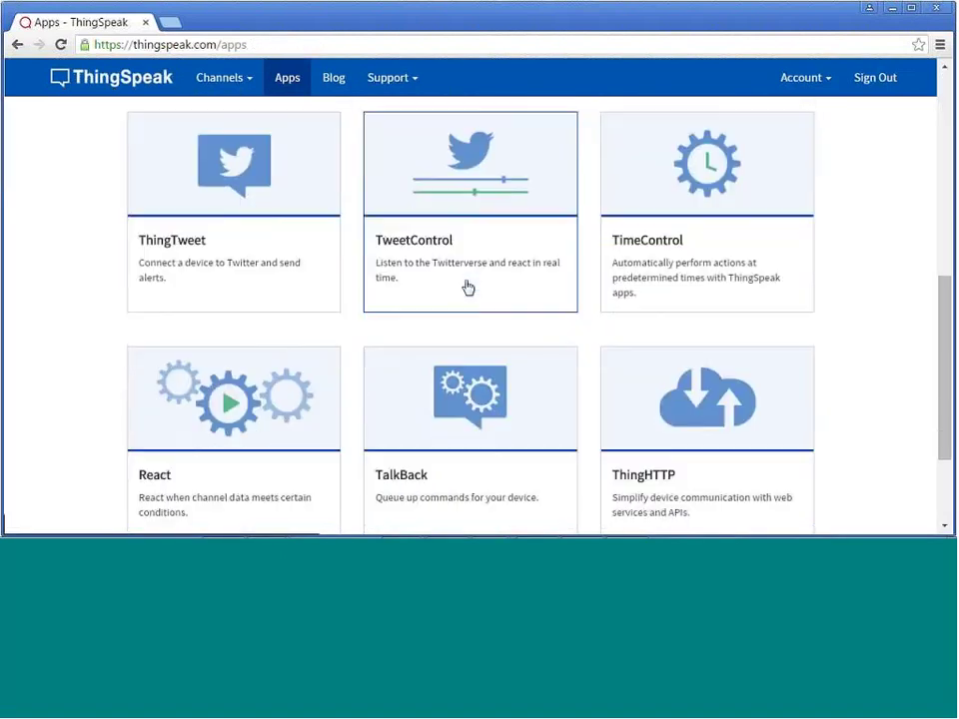
pyautogui.click(230, 342)
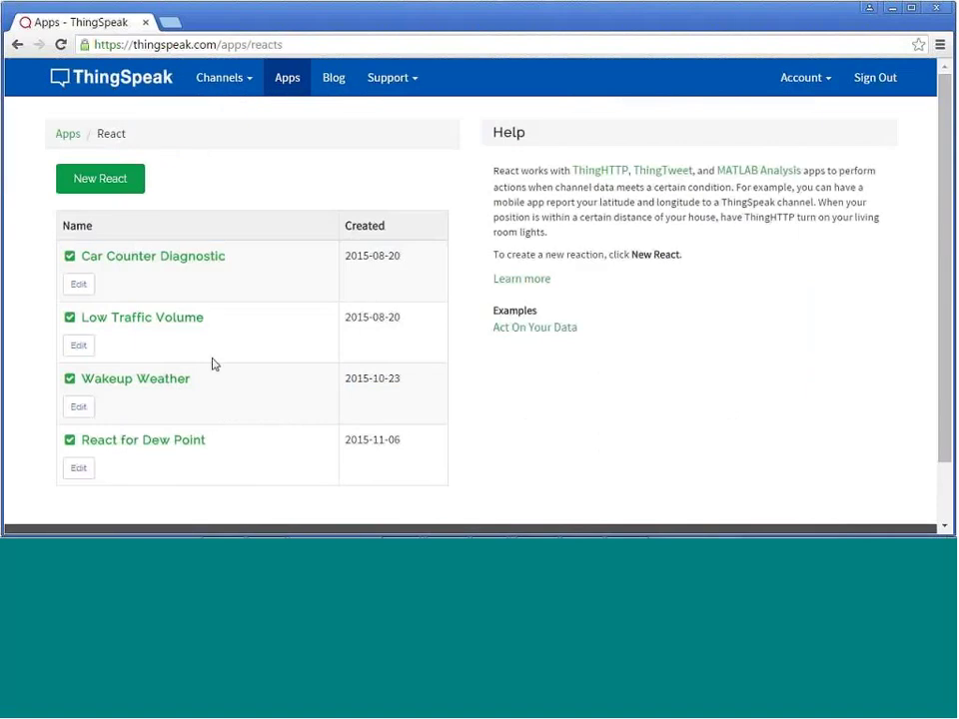
pyautogui.click(148, 448)
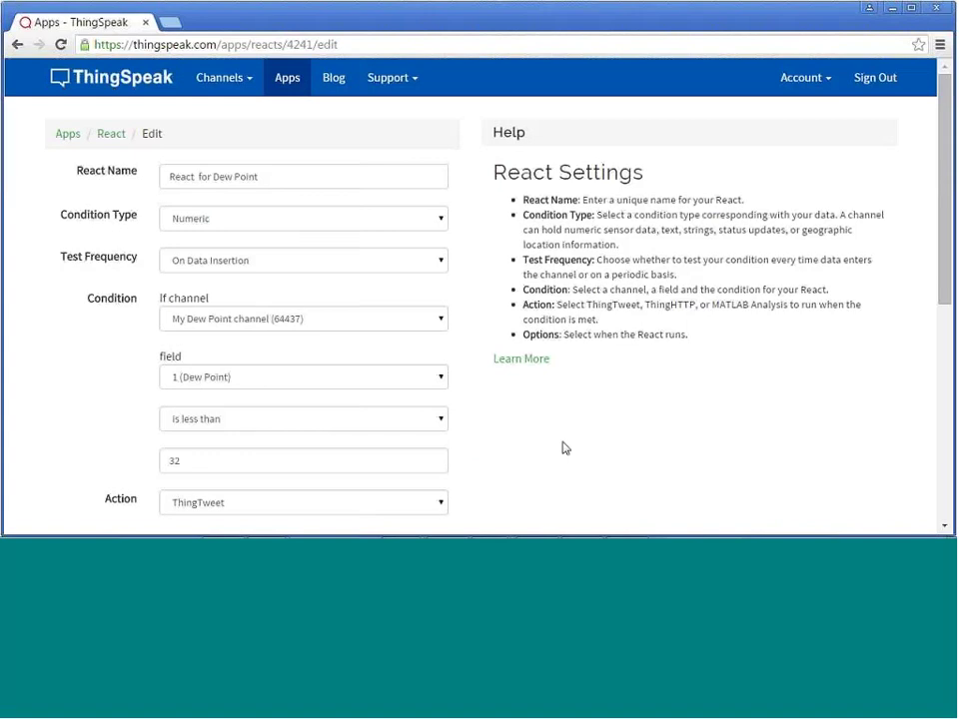
# - Review the dew point reaction's condition, tweet and run options, and check which action types are available
pyautogui.moveTo(943, 213); pyautogui.dragTo(946, 294)
pyautogui.click(441, 323)
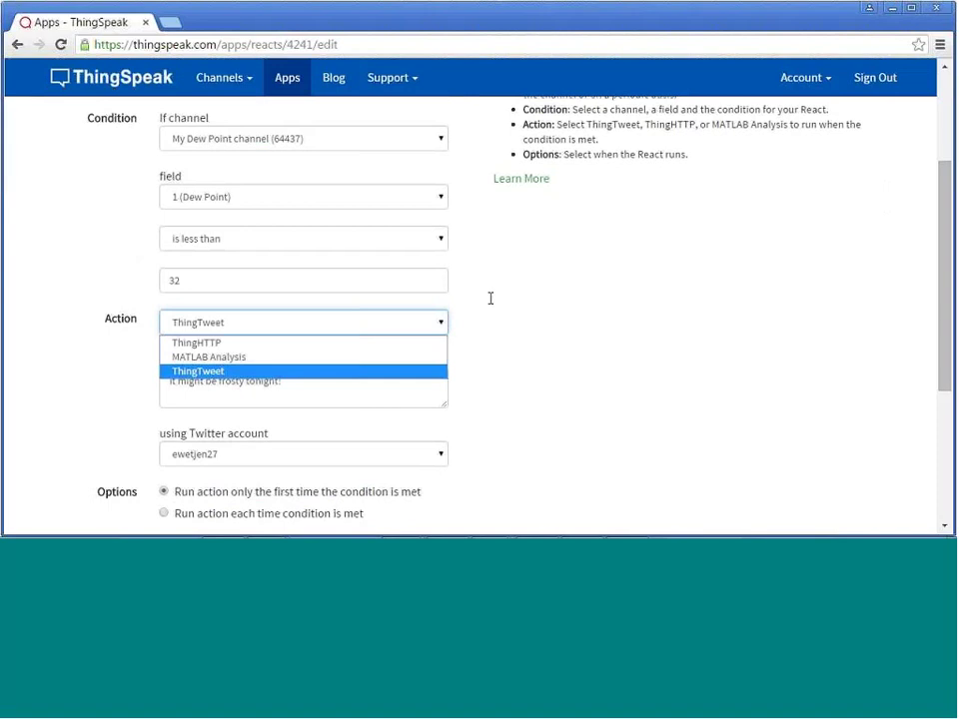
pyautogui.click(490, 298)
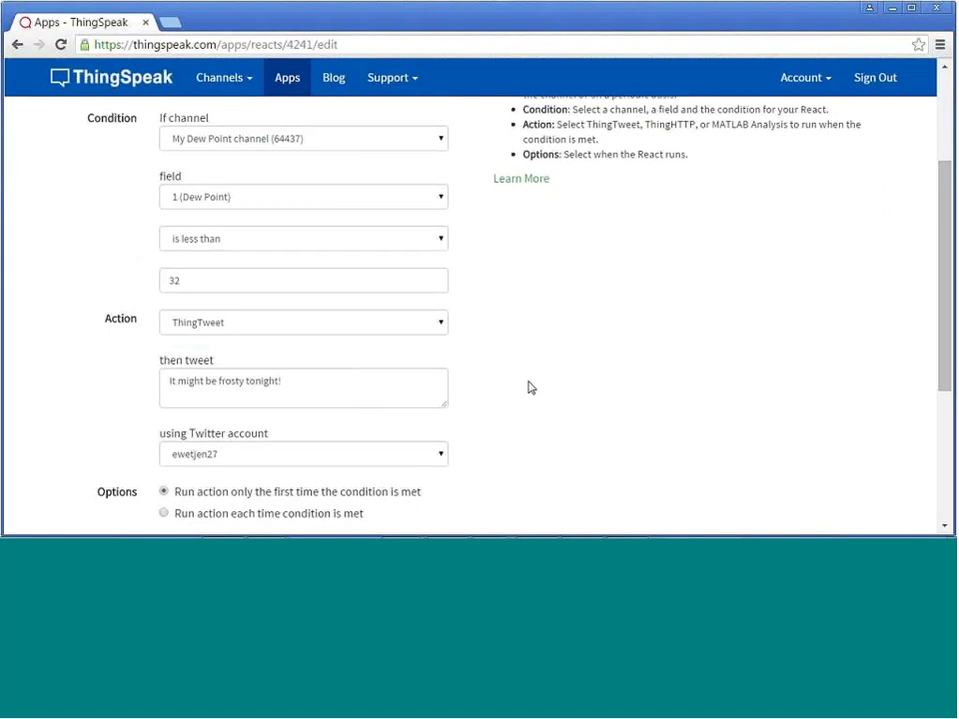
# - Switch to the PowerPoint slide show
pyautogui.hotkey('alt', 'Tab')
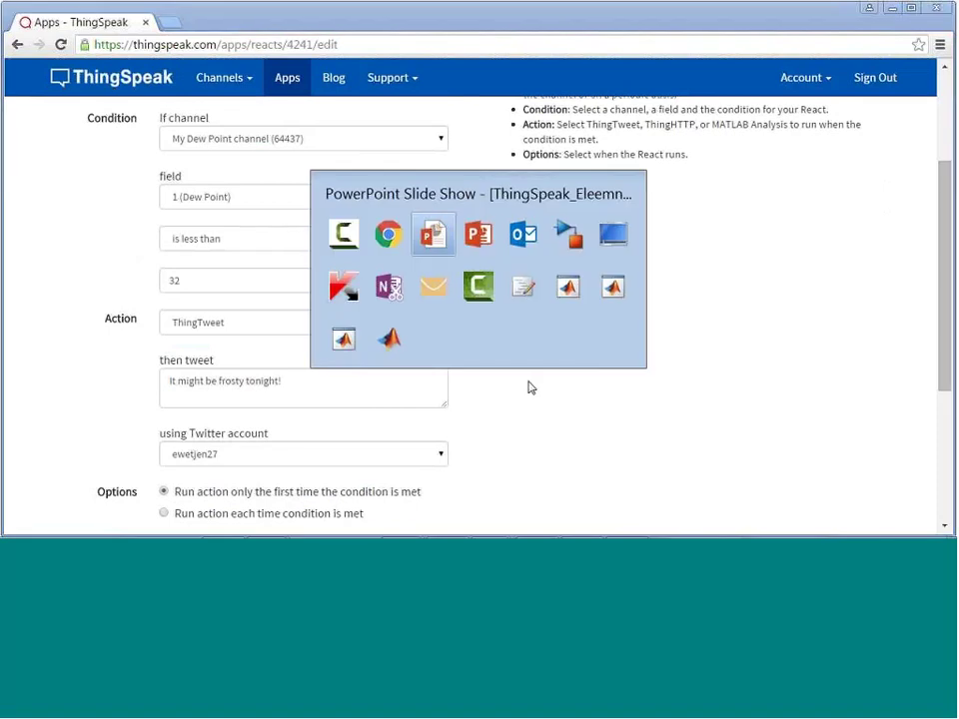
pyautogui.click(531, 387)
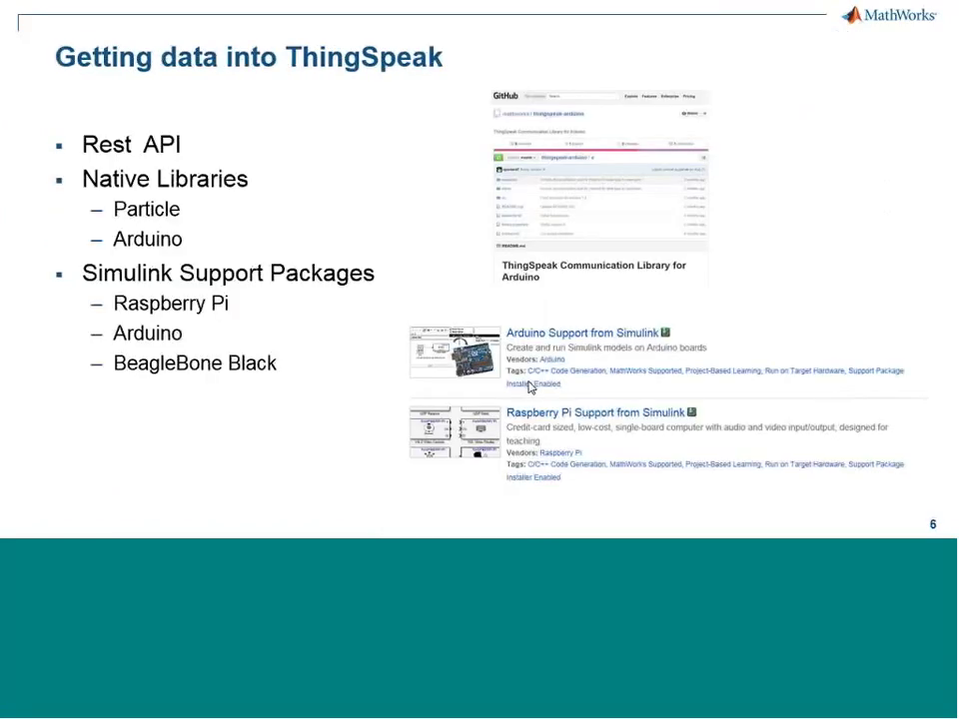